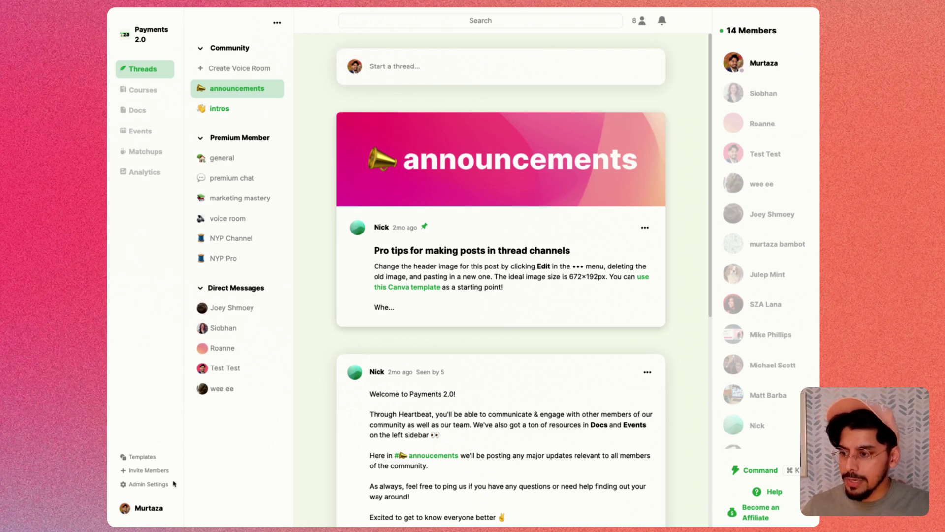
# - Go from Admin Settings through Configure Payments to the community's Offers list
pyautogui.click(144, 485)
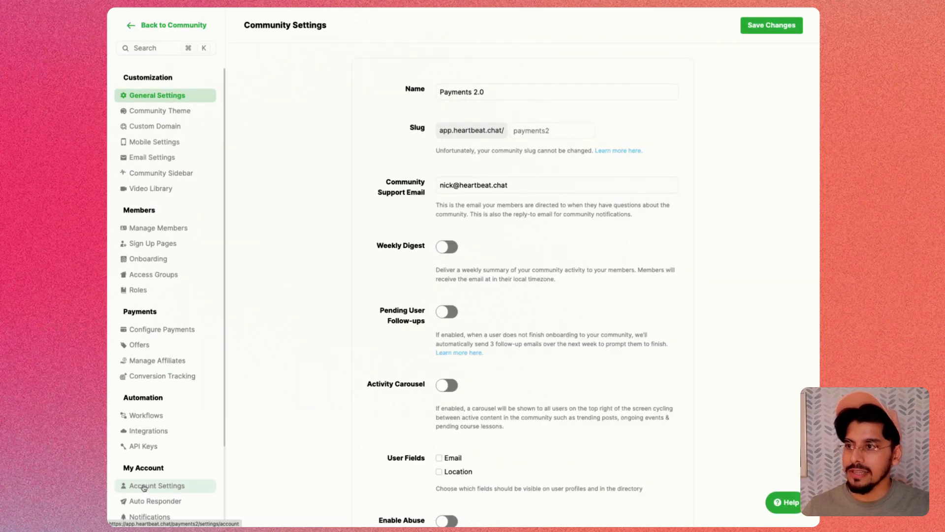
pyautogui.click(148, 331)
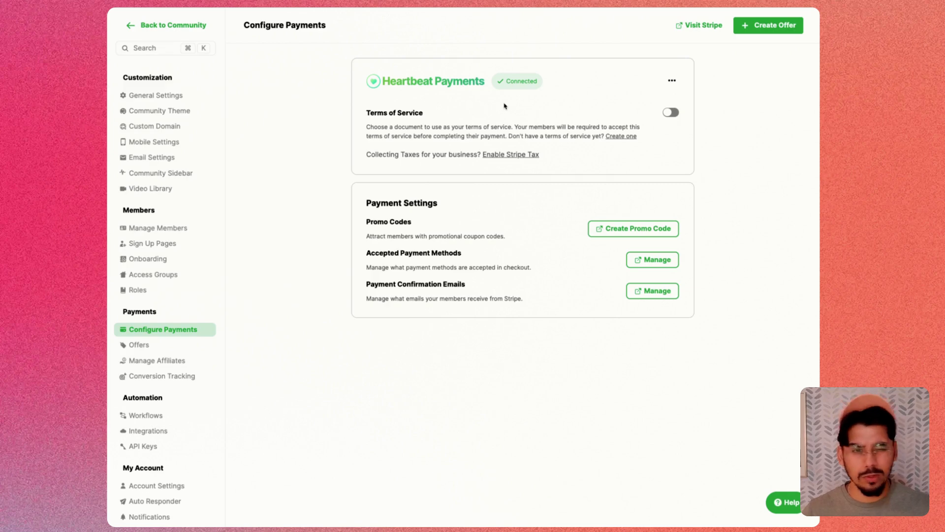
pyautogui.click(152, 349)
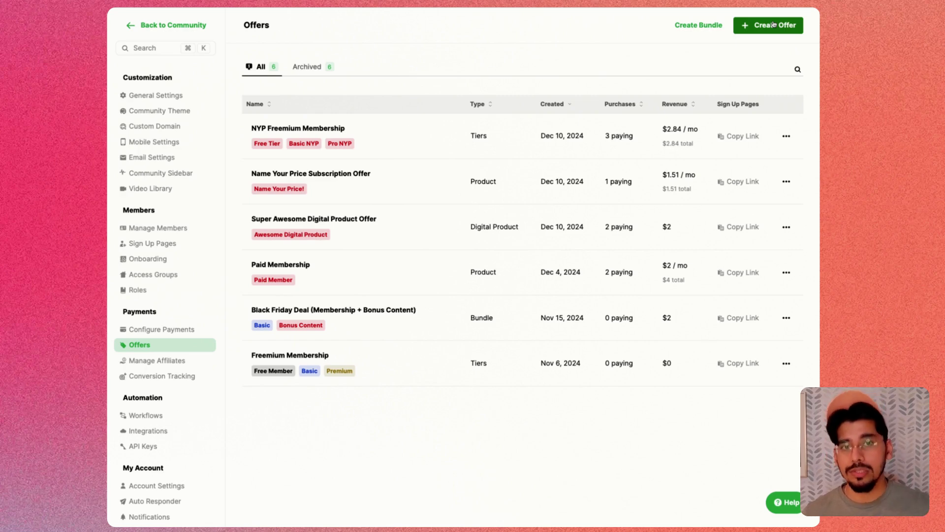
# - Create a new Freemium Membership offer with the free tier kept on, and add a paid tier
pyautogui.click(773, 24)
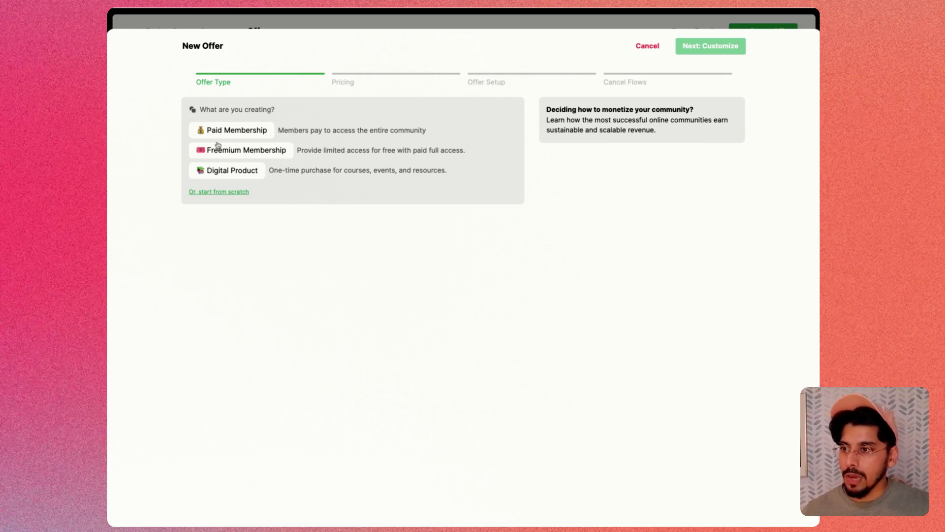
pyautogui.click(253, 154)
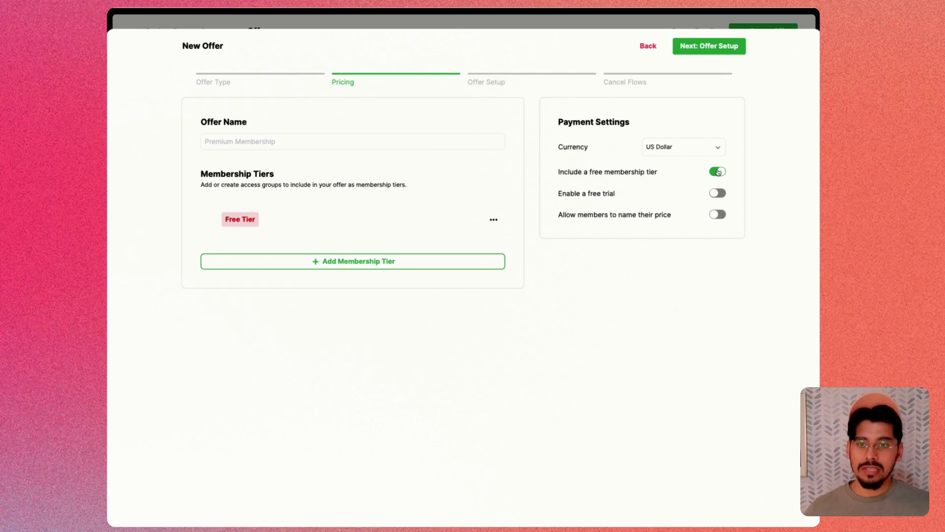
pyautogui.click(718, 172)
pyautogui.click(718, 172)
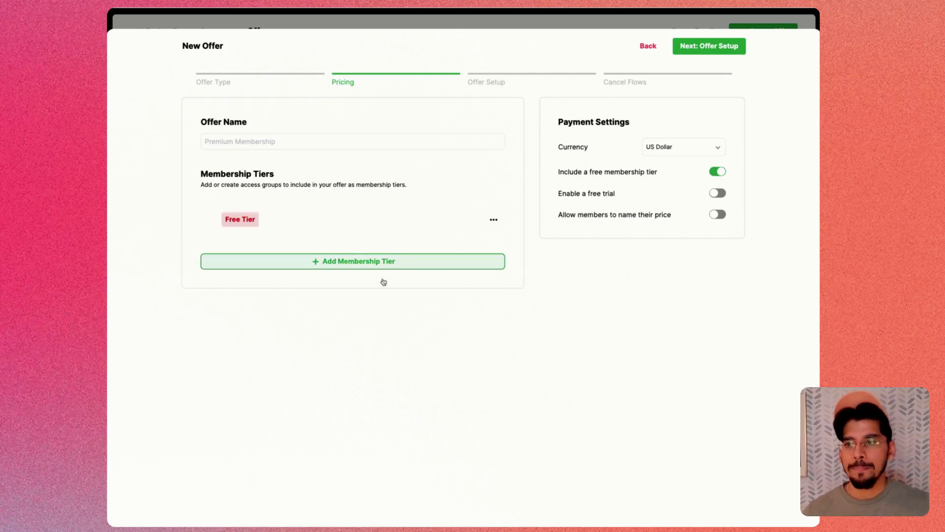
pyautogui.click(333, 260)
# - Rename the new tier from 'New Tier' to 'Premium Marketing Member'
pyautogui.click(324, 274)
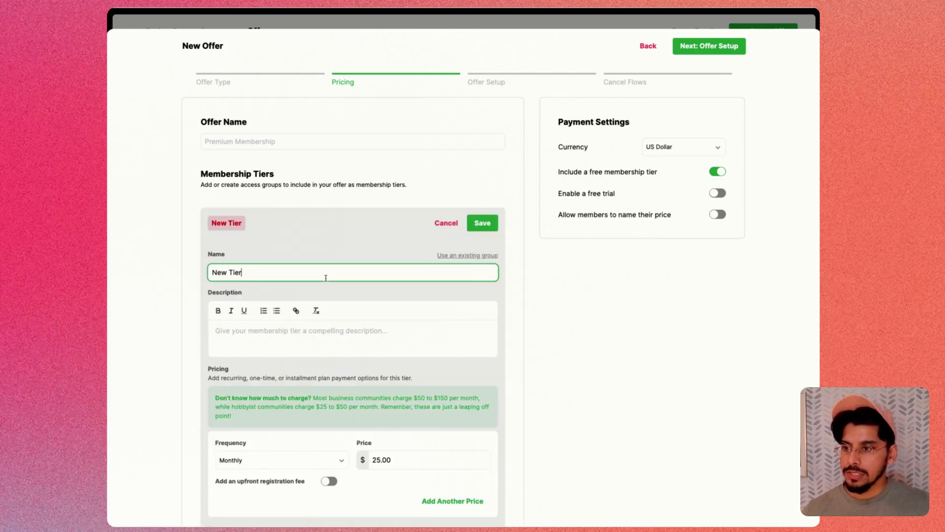
pyautogui.hotkey('alt', 'shift', 'Left')
pyautogui.hotkey('alt', 'shift', 'Left')
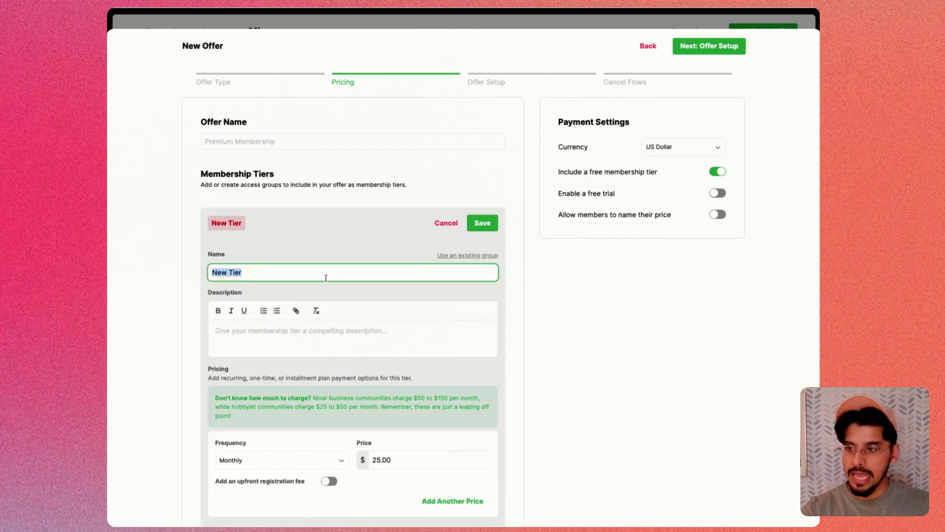
pyautogui.write('Premium ')
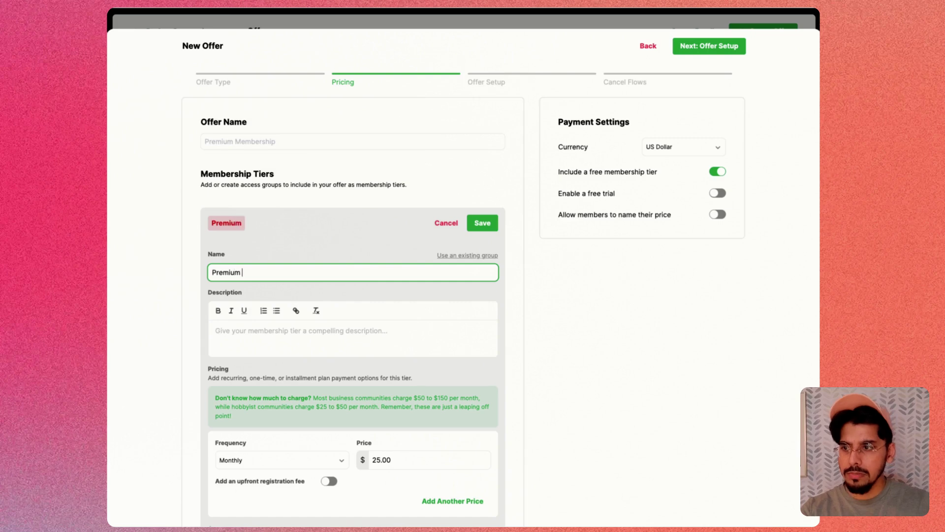
pyautogui.write('Marketing Member')
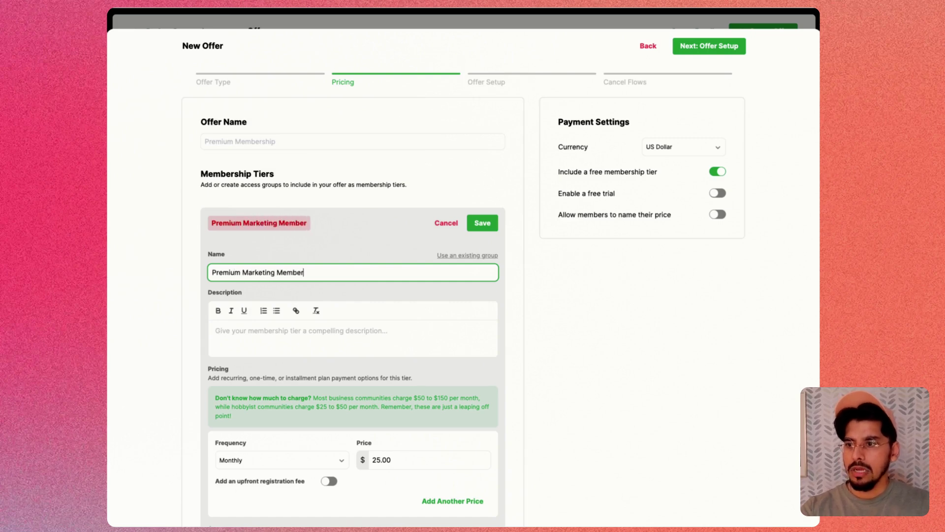
# - Describe the tier as 'Get access to exclusive courses, office hours, and channels only for premium members.'
pyautogui.scroll(-3, 290, 325)
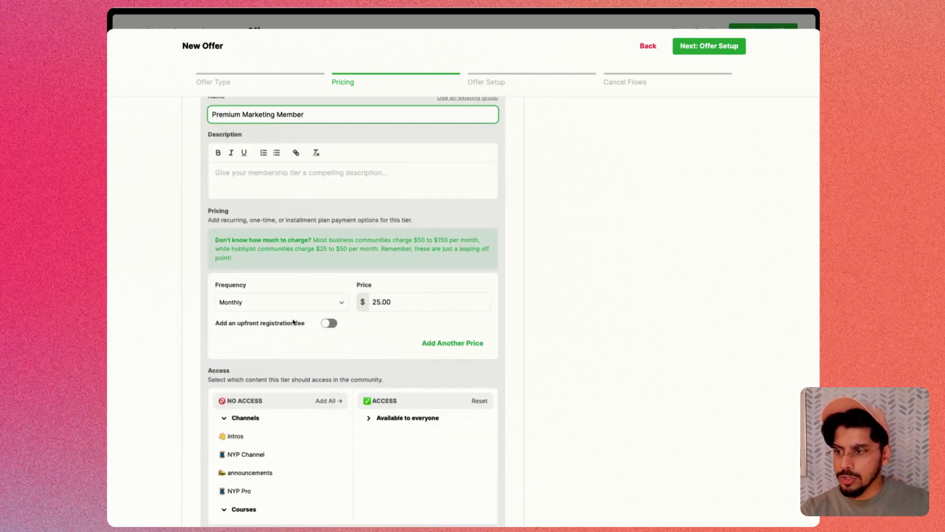
pyautogui.click(266, 166)
pyautogui.scroll(3, 290, 212)
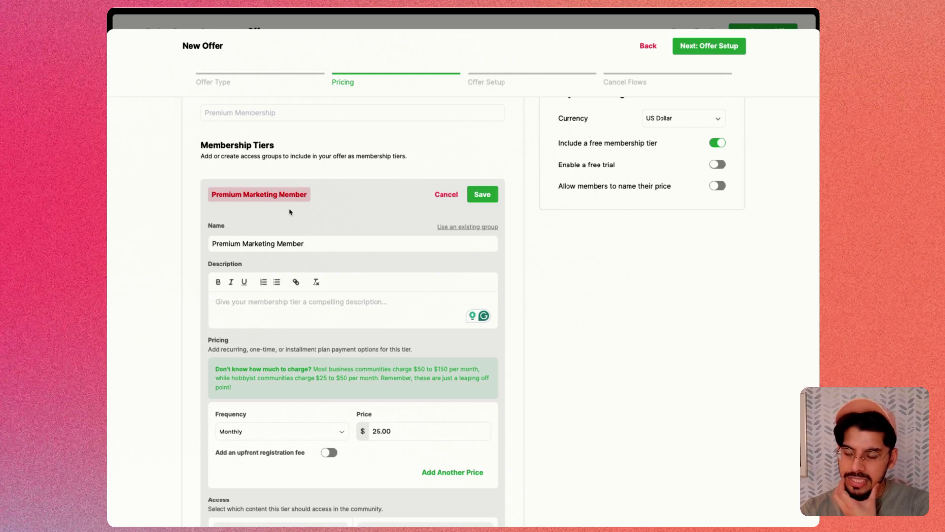
pyautogui.write('Get acc')
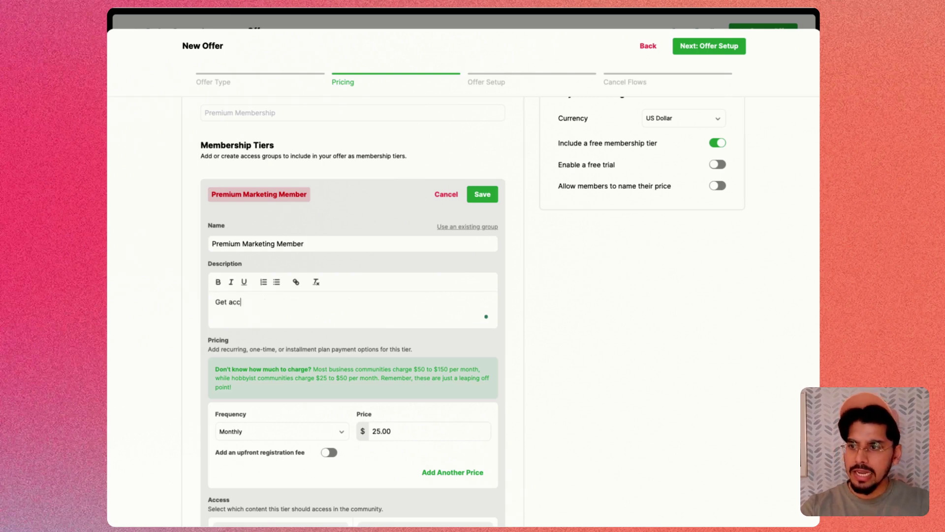
pyautogui.write('ess to exclusive')
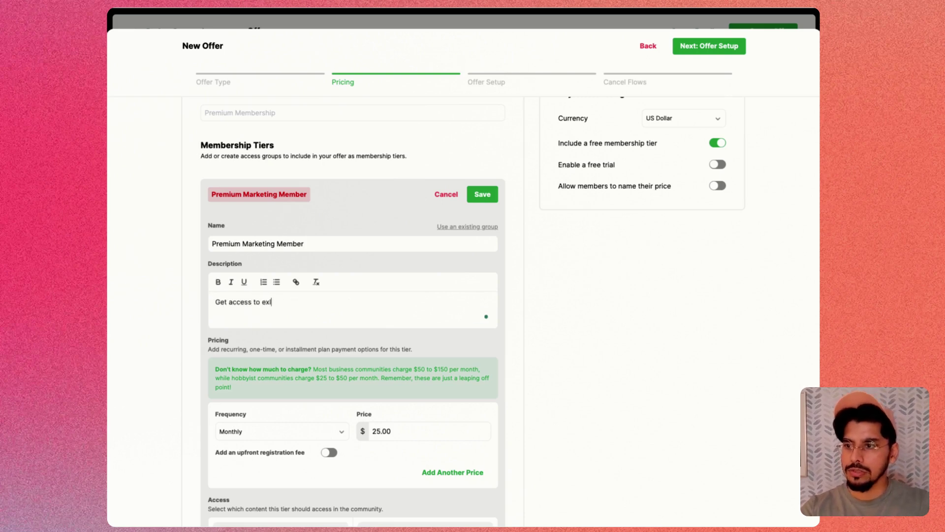
pyautogui.write(' cours')
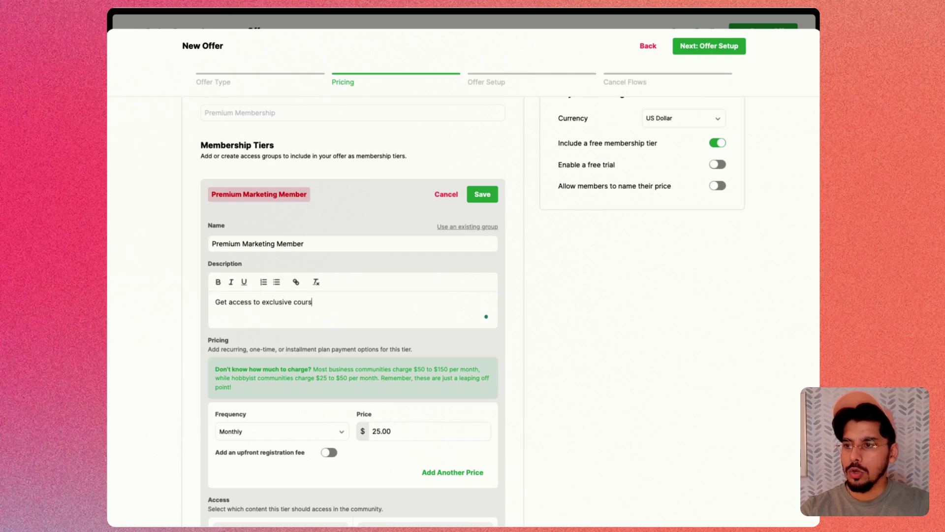
pyautogui.write('es, office hours')
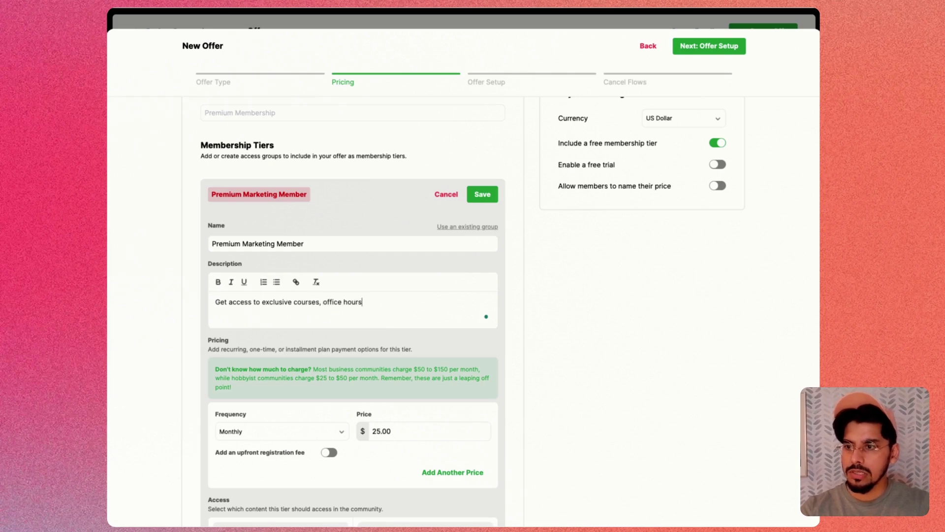
pyautogui.write(', and channels onl')
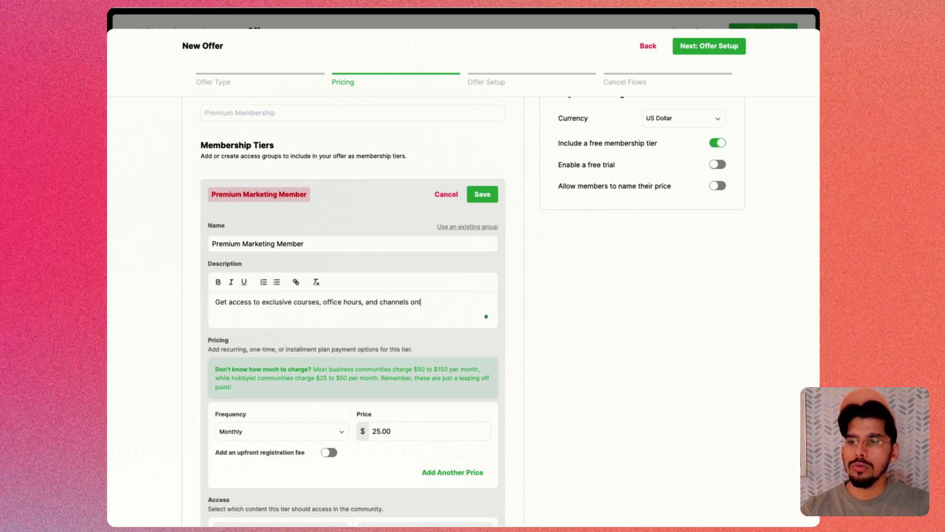
pyautogui.write('y for premiu')
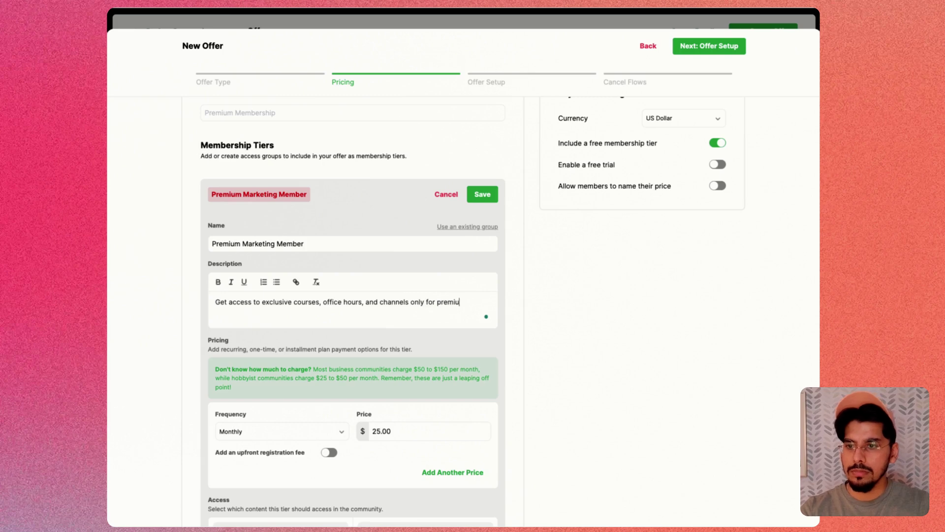
pyautogui.write('m members.')
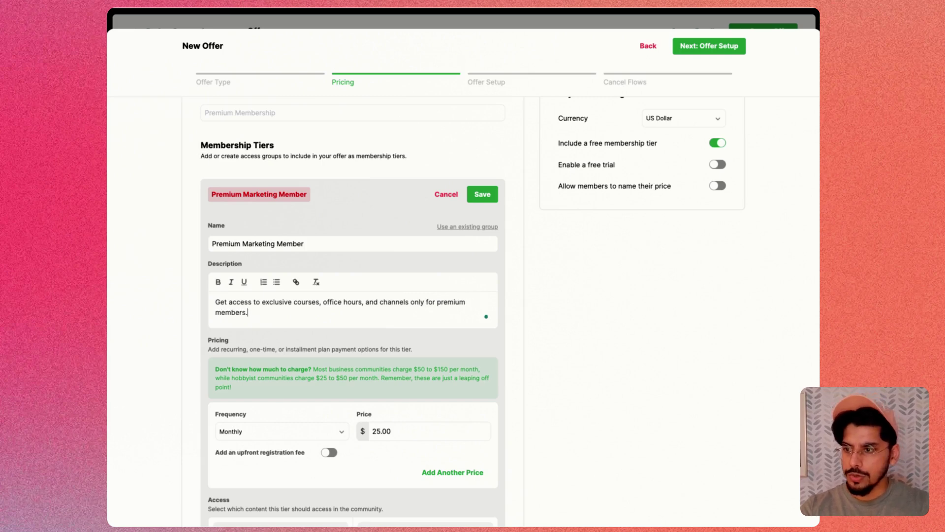
pyautogui.scroll(-3, 347, 373)
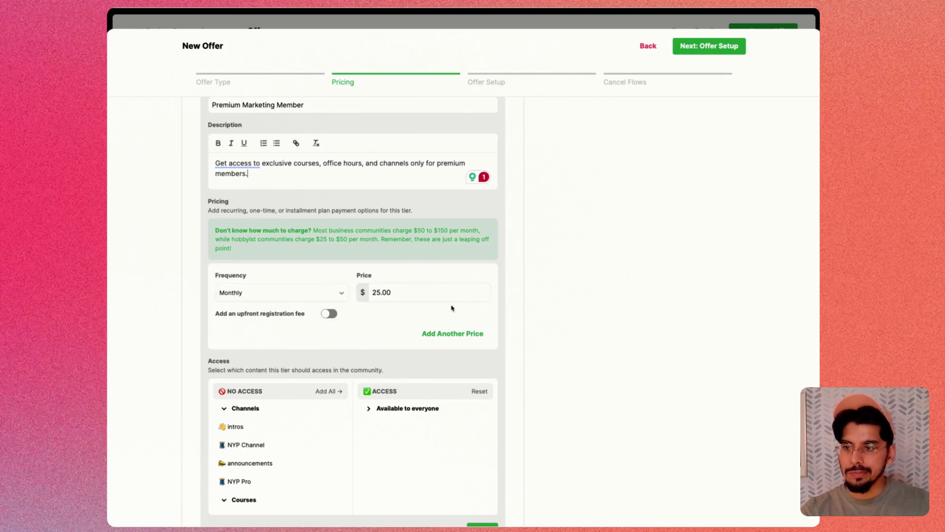
# - Add a $250 yearly price to the tier and discard the empty extra price entry
pyautogui.click(444, 334)
pyautogui.click(411, 328)
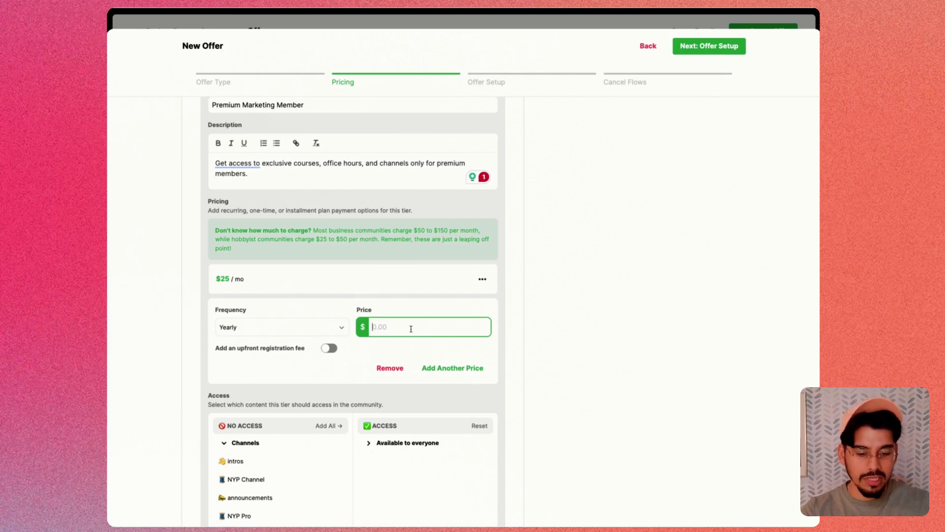
pyautogui.write('250')
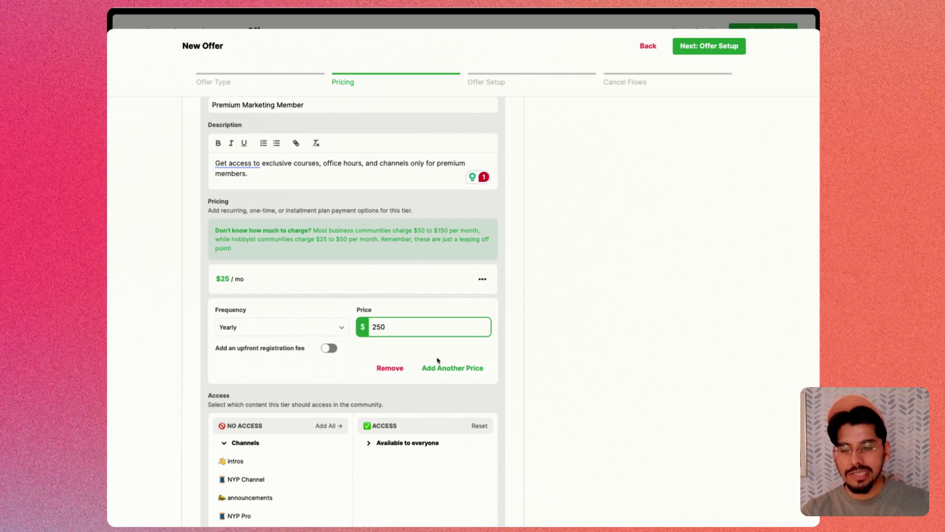
pyautogui.click(444, 370)
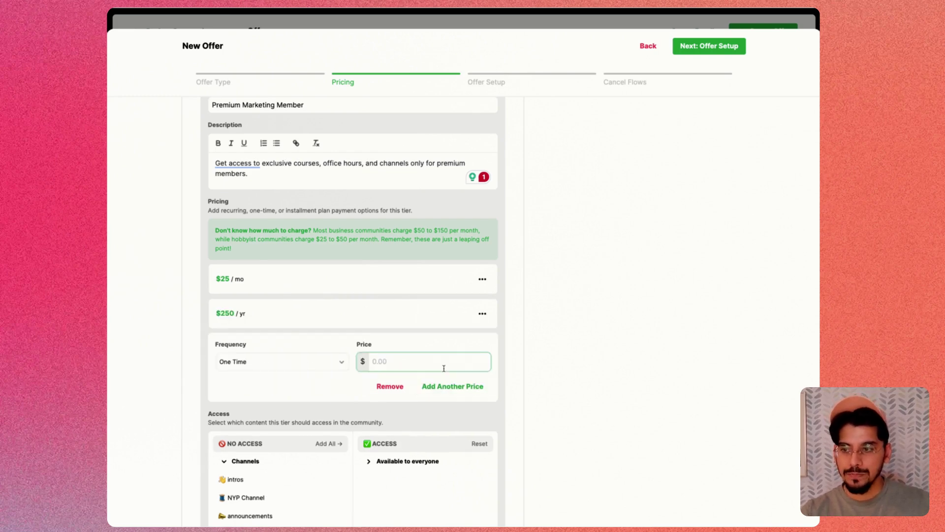
pyautogui.click(389, 386)
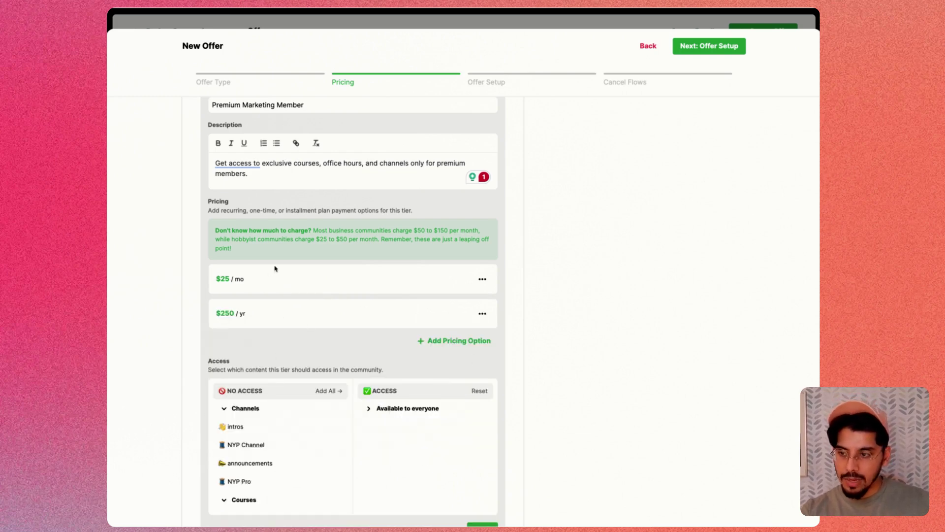
# - Edit and save the $25 monthly pricing option
pyautogui.click(482, 280)
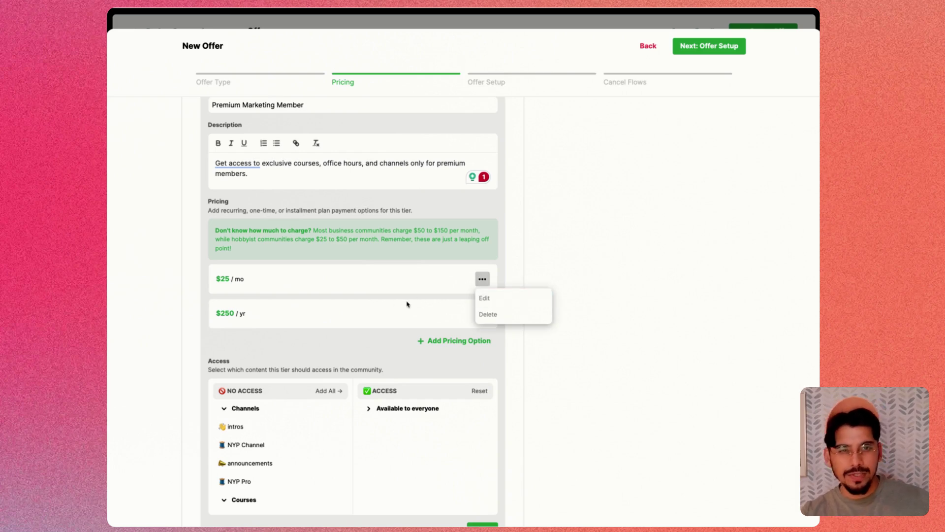
pyautogui.click(494, 298)
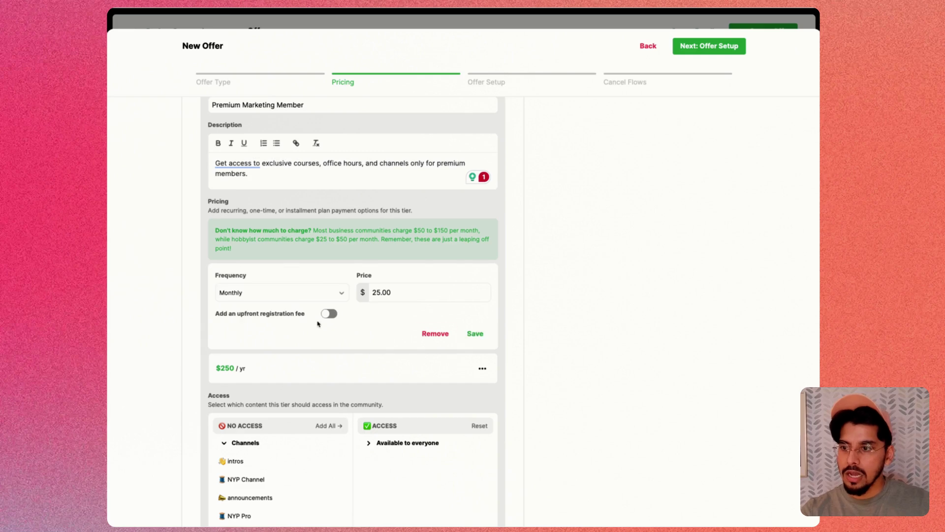
pyautogui.click(475, 334)
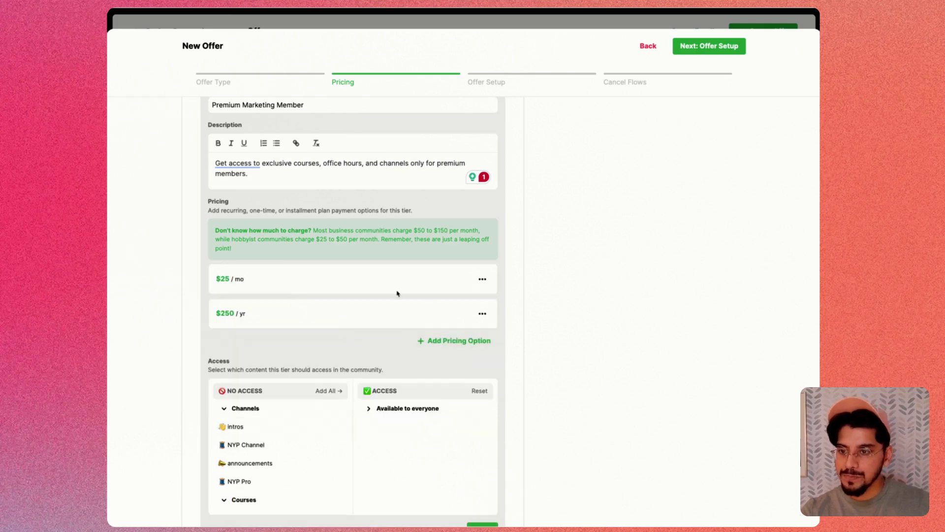
pyautogui.scroll(-2, 384, 285)
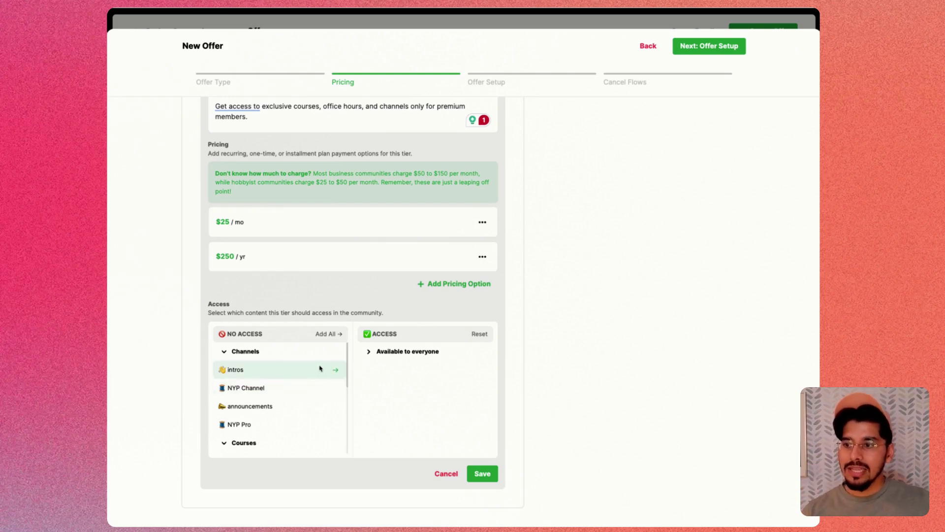
# - Grant the tier access to the Marketing Mastery course and Bonus Content
pyautogui.scroll(-1, 320, 369)
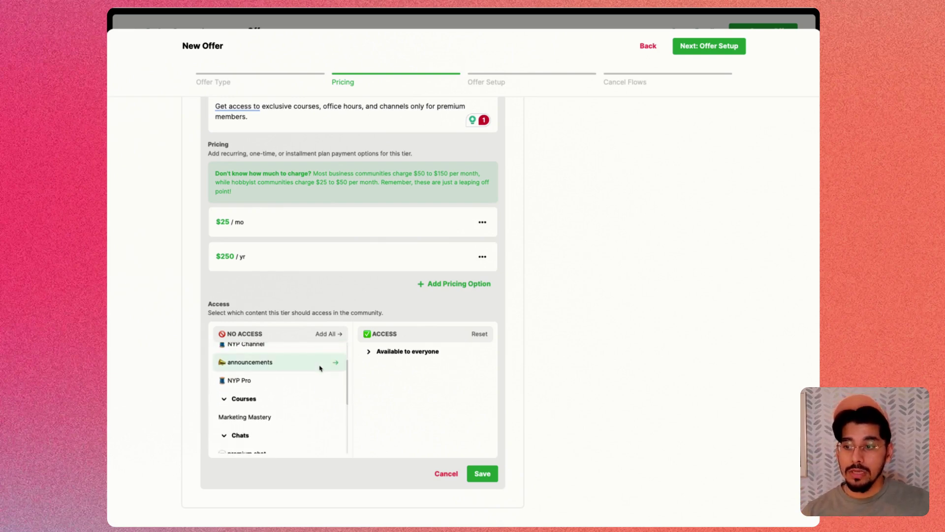
pyautogui.scroll(1, 320, 369)
pyautogui.scroll(-4, 320, 369)
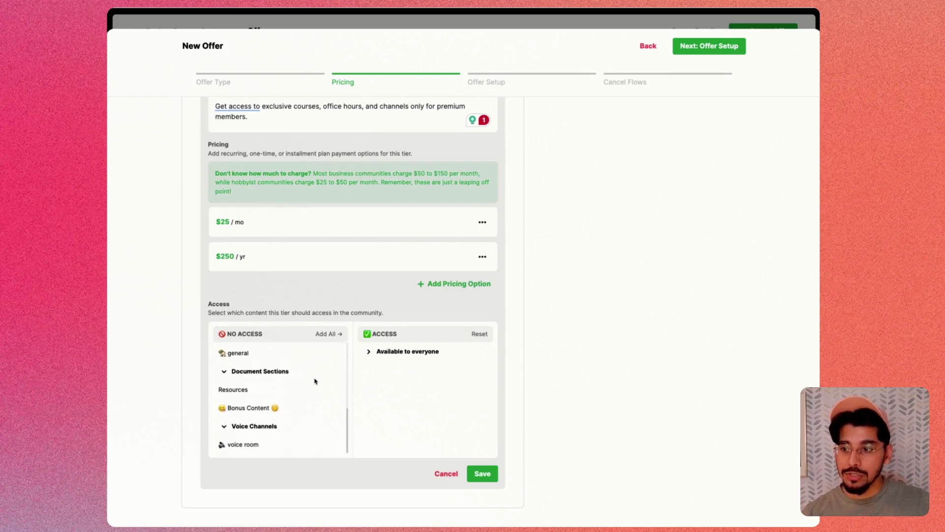
pyautogui.scroll(3, 315, 379)
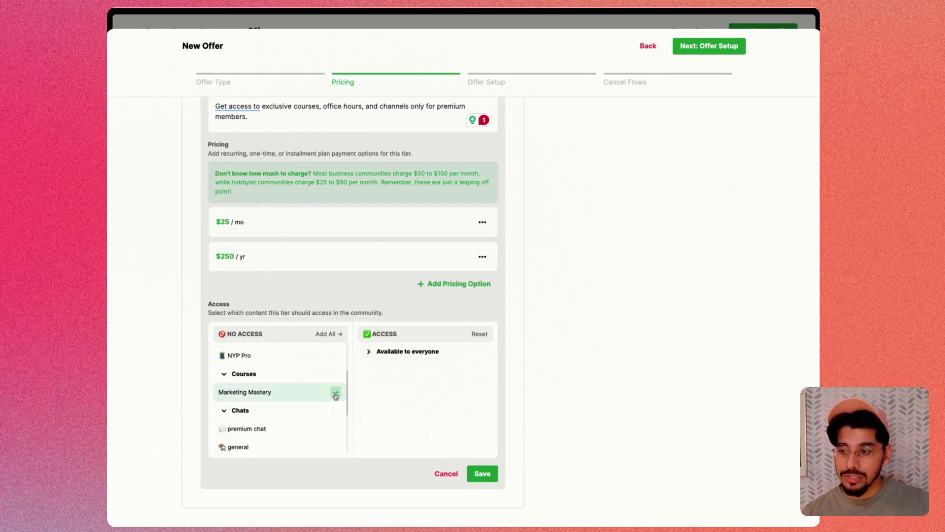
pyautogui.click(335, 394)
pyautogui.scroll(-2, 305, 405)
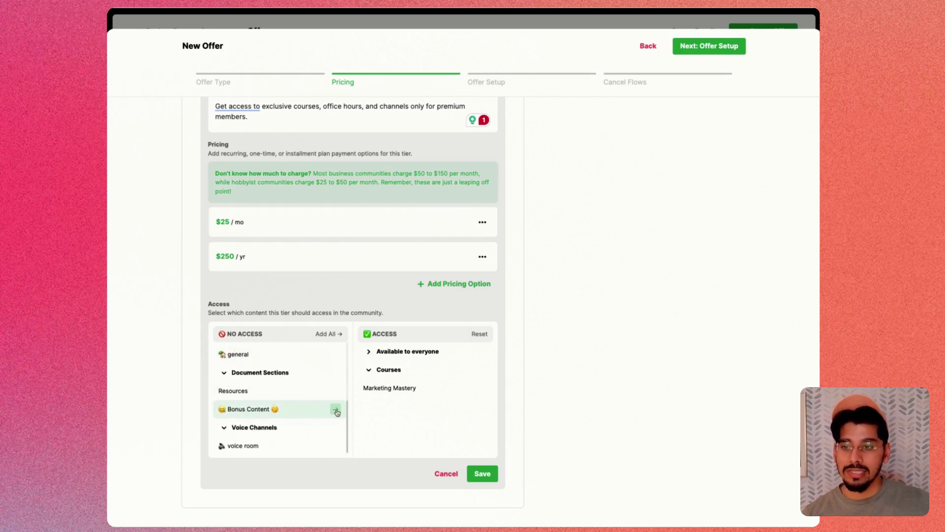
pyautogui.click(335, 410)
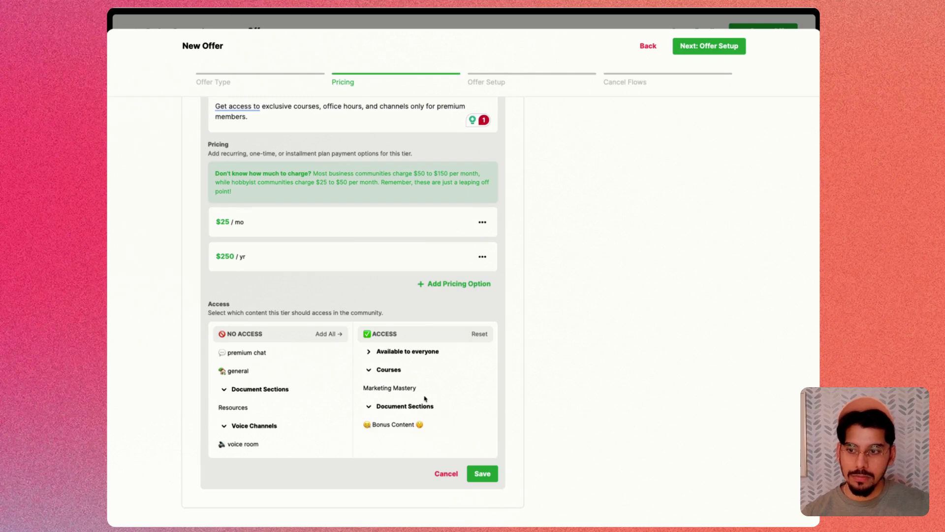
# - Make the marketing mastery channel private so only the premium tier can access it
pyautogui.click(370, 357)
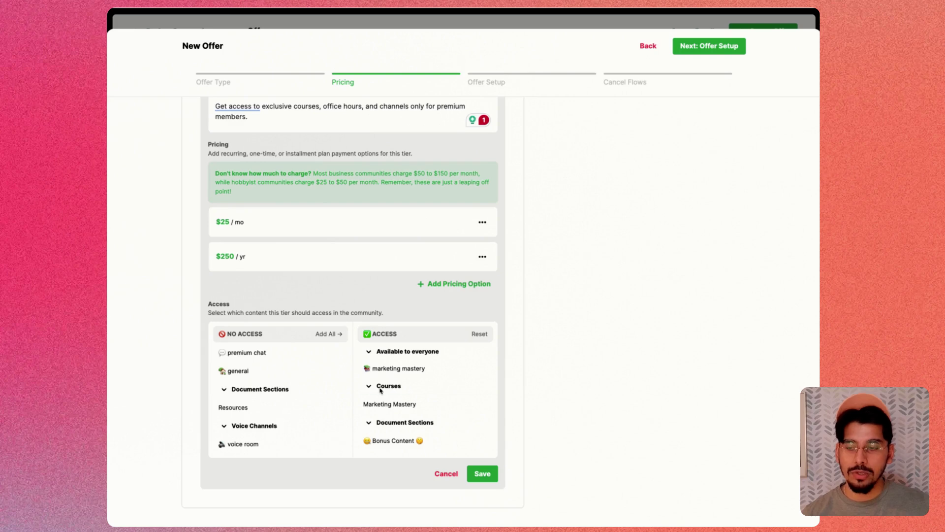
pyautogui.moveTo(367, 372)
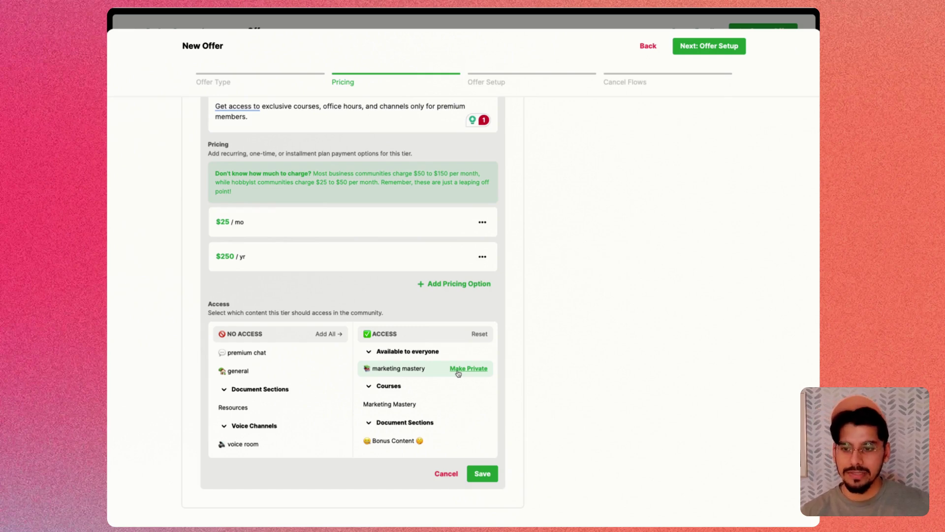
pyautogui.click(467, 369)
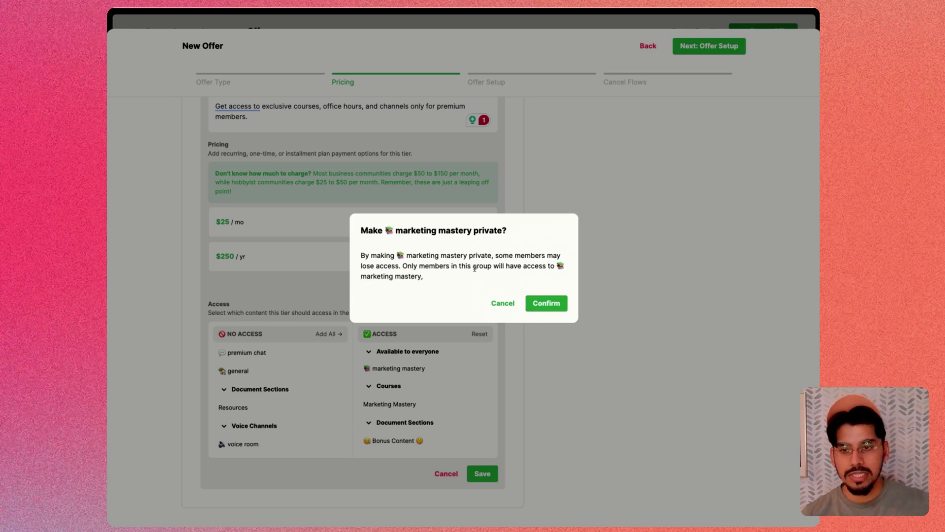
pyautogui.click(556, 305)
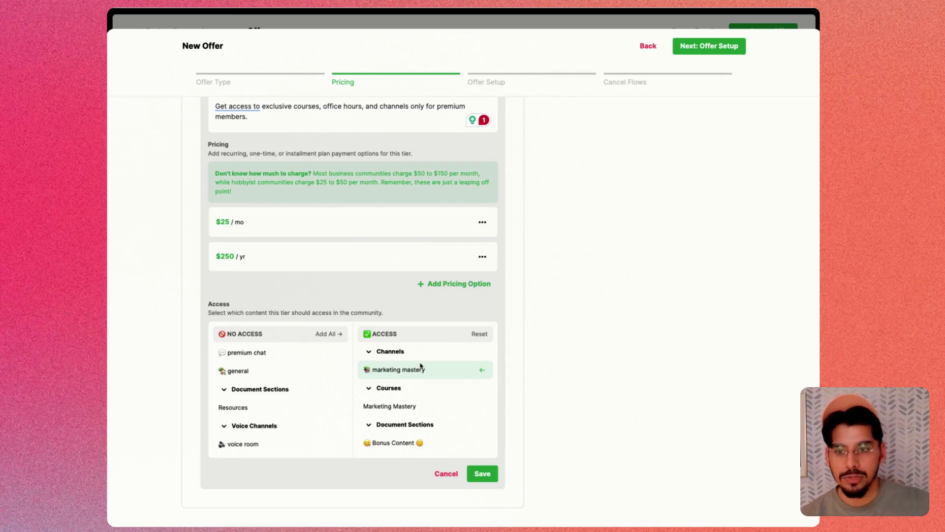
# - Save the premium tier, name the offer 'Basic Freemium Membership', and continue to Offer Setup
pyautogui.click(483, 474)
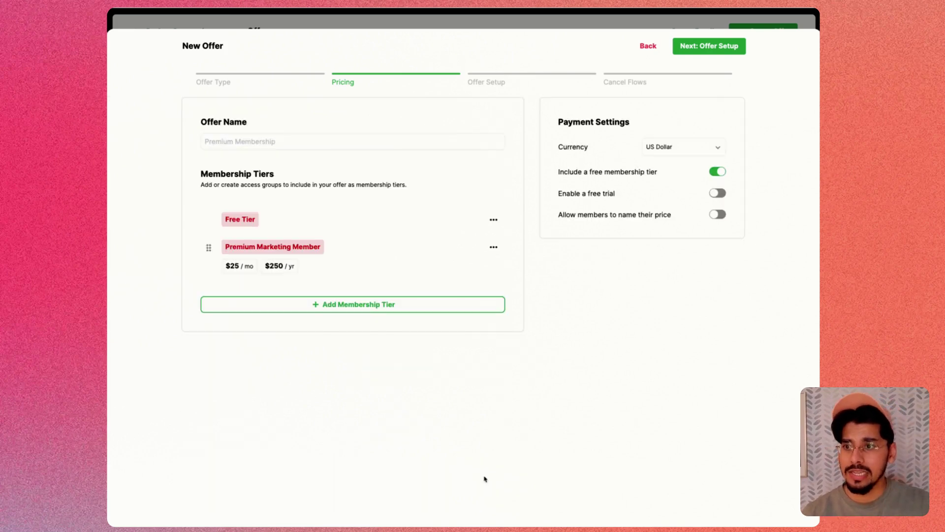
pyautogui.click(713, 52)
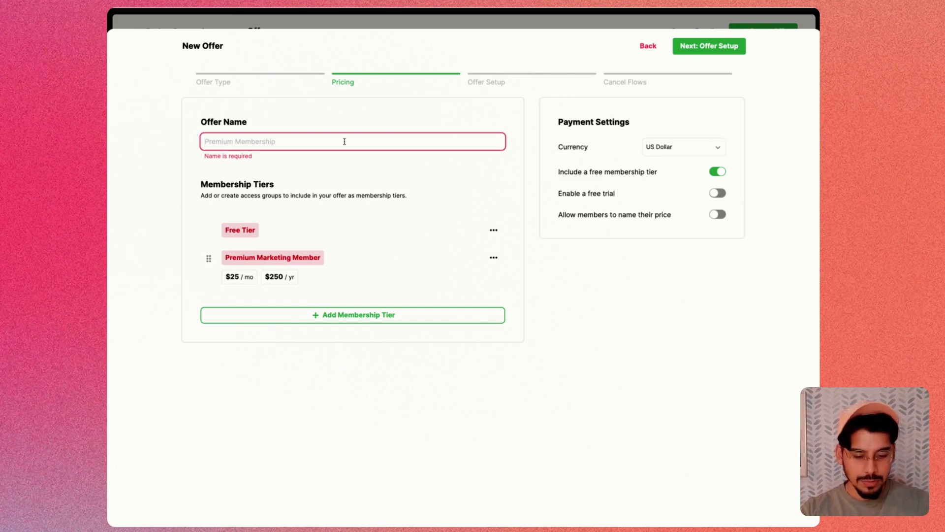
pyautogui.write('Basic F')
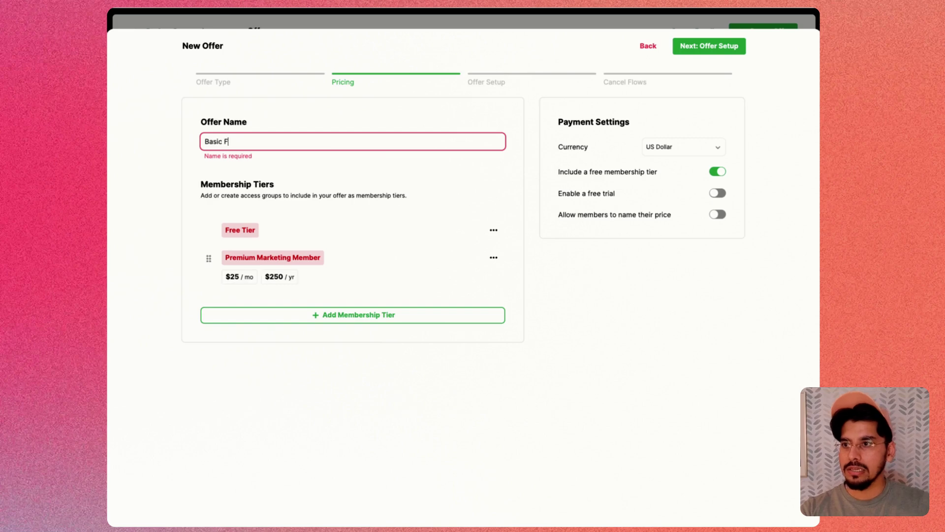
pyautogui.write('reemium Membership')
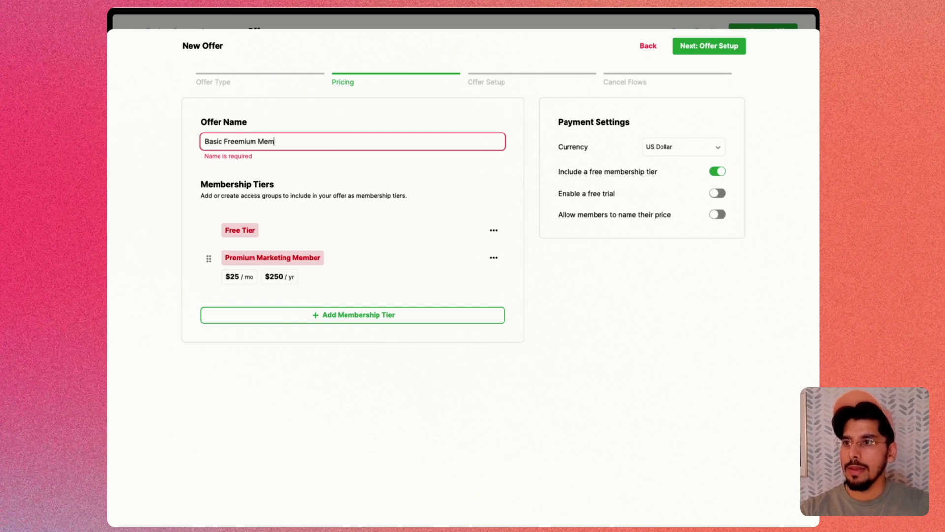
pyautogui.click(691, 47)
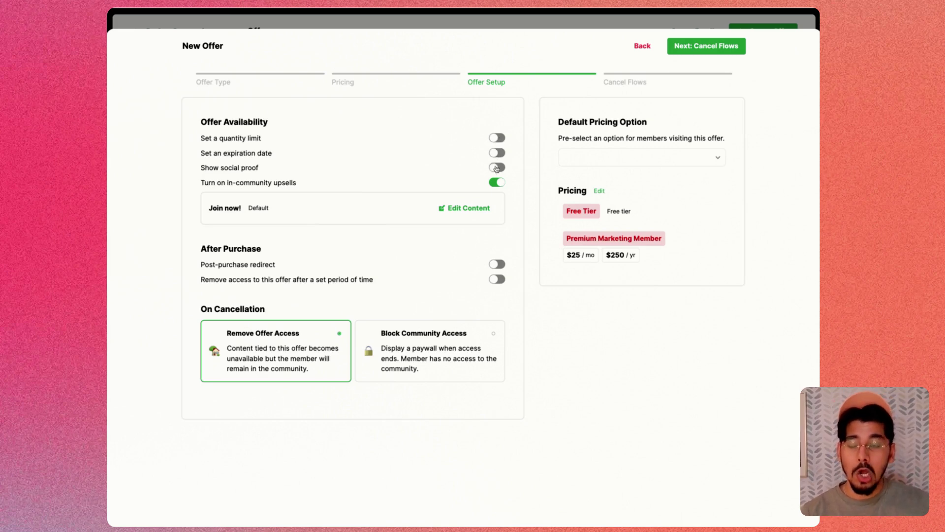
# - Turn on social proof and add a first photo from an existing community member
pyautogui.click(496, 168)
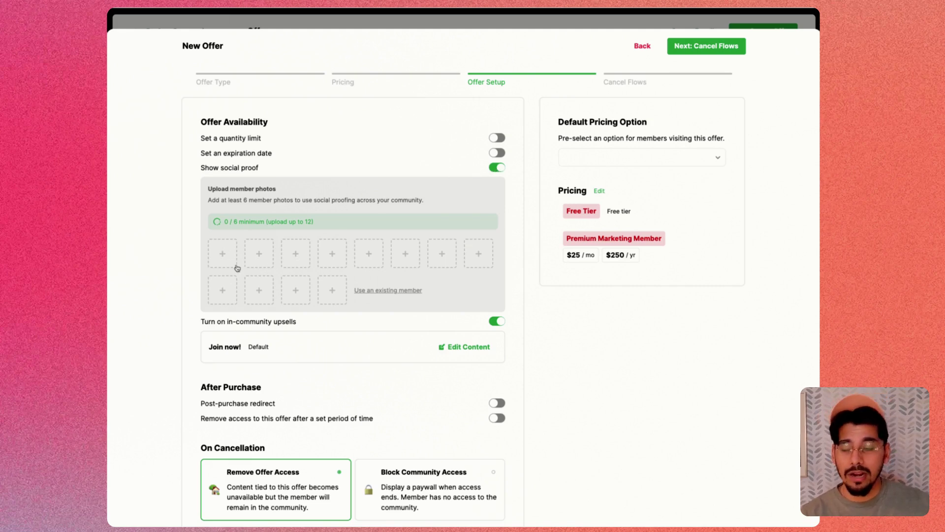
pyautogui.click(291, 251)
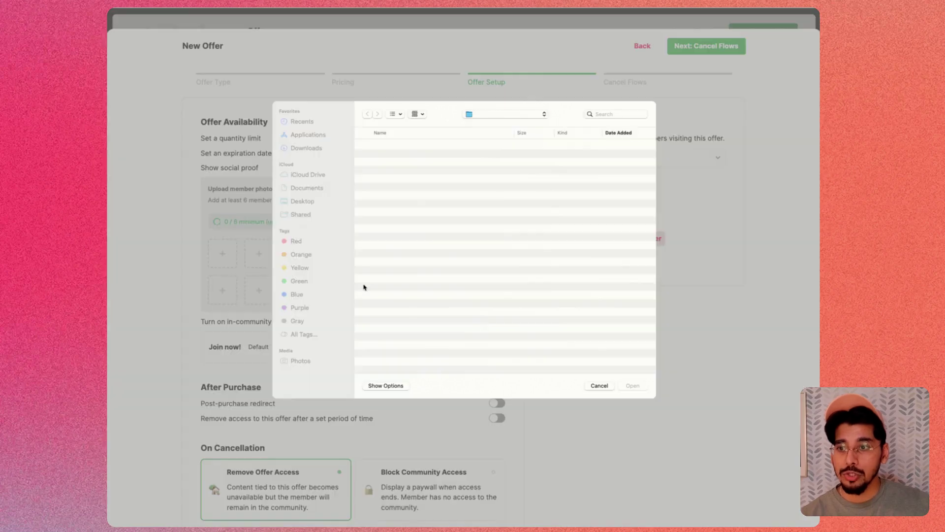
pyautogui.click(601, 389)
pyautogui.click(390, 291)
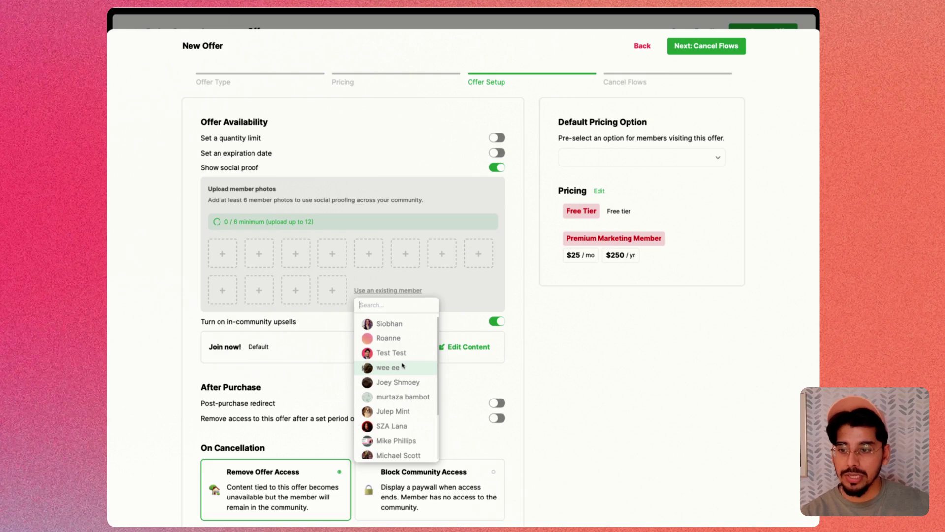
pyautogui.scroll(-1, 400, 354)
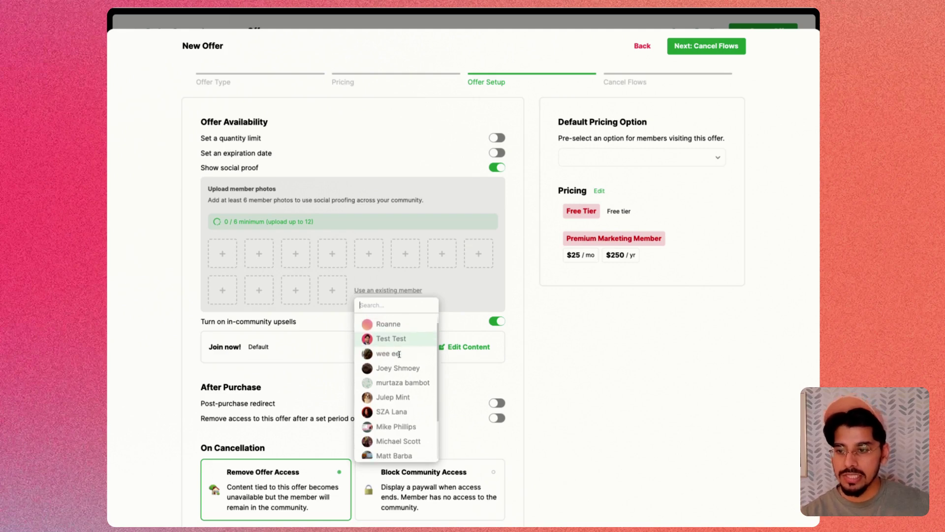
pyautogui.scroll(-2, 399, 354)
pyautogui.click(396, 375)
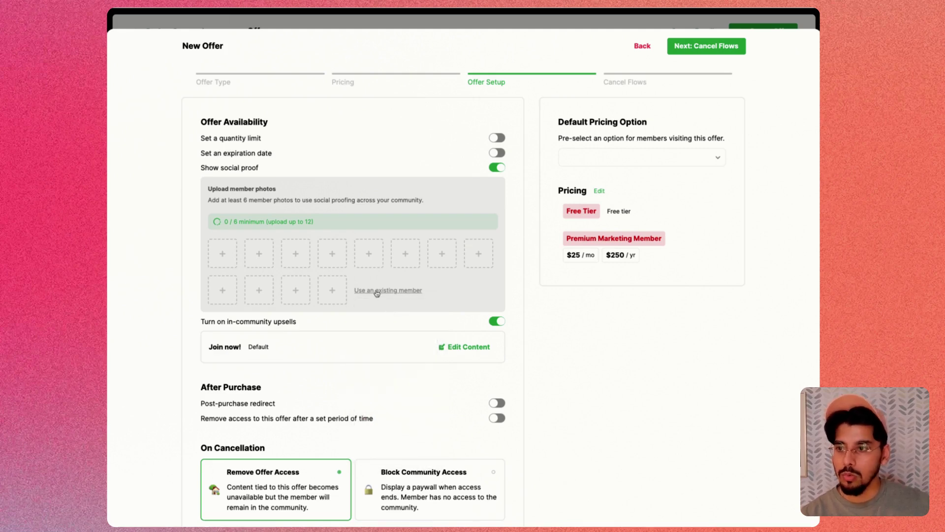
# - Add two more members' photos, reaching 3 of 6, and confirm written consent for marketing use
pyautogui.click(377, 292)
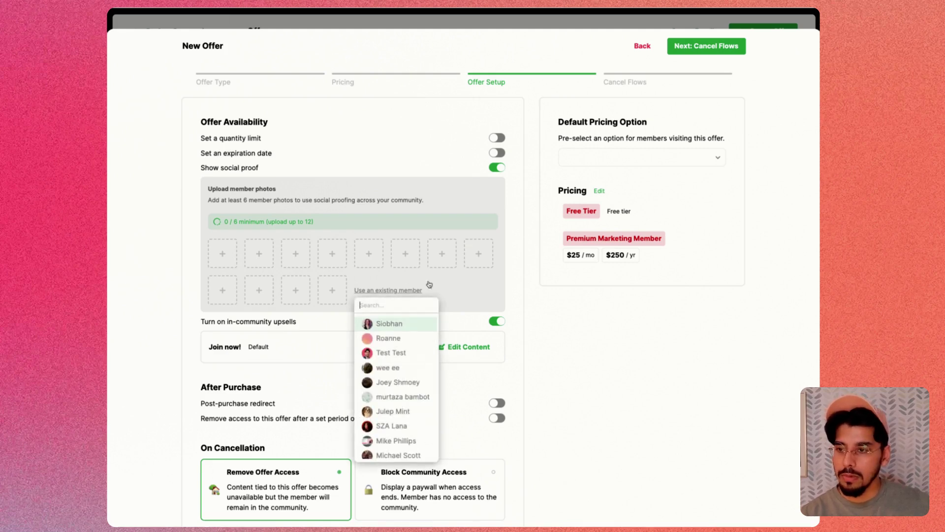
pyautogui.click(381, 422)
pyautogui.click(392, 291)
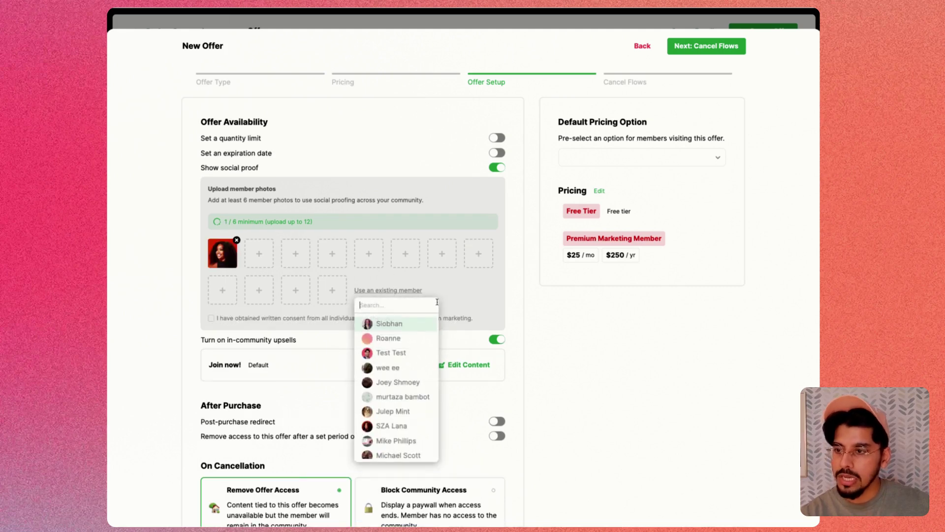
pyautogui.scroll(-2, 407, 424)
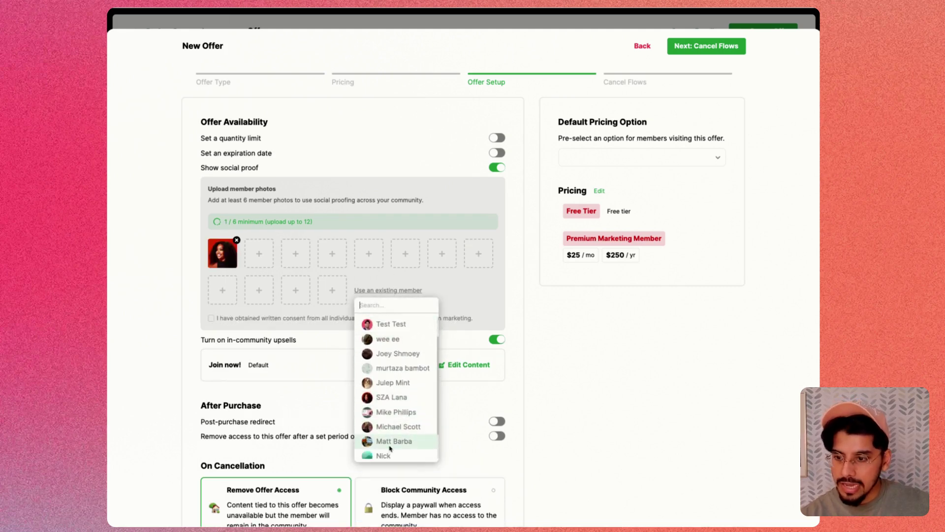
pyautogui.click(397, 439)
pyautogui.click(389, 290)
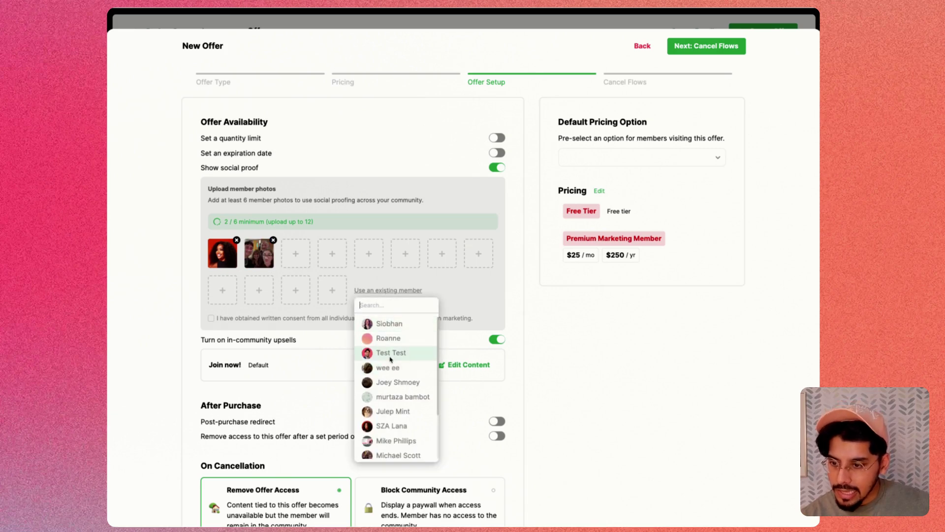
pyautogui.click(543, 328)
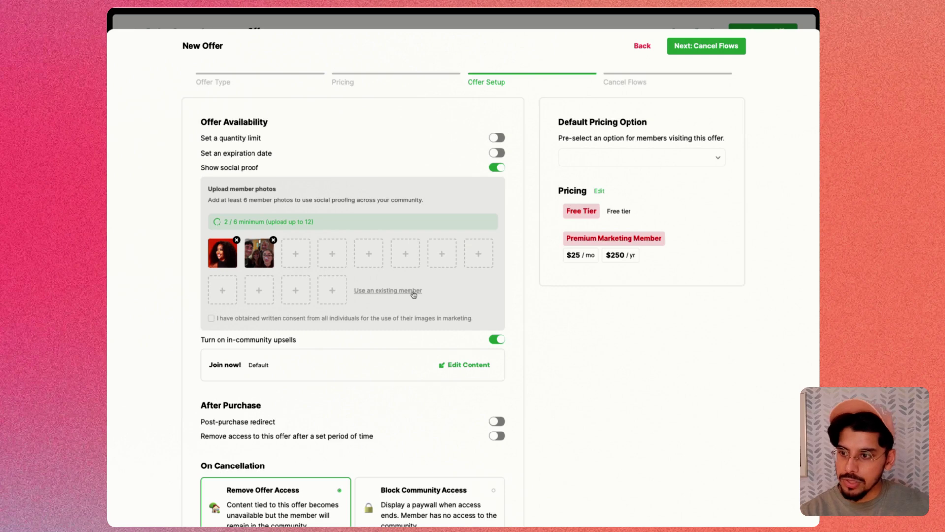
pyautogui.click(212, 318)
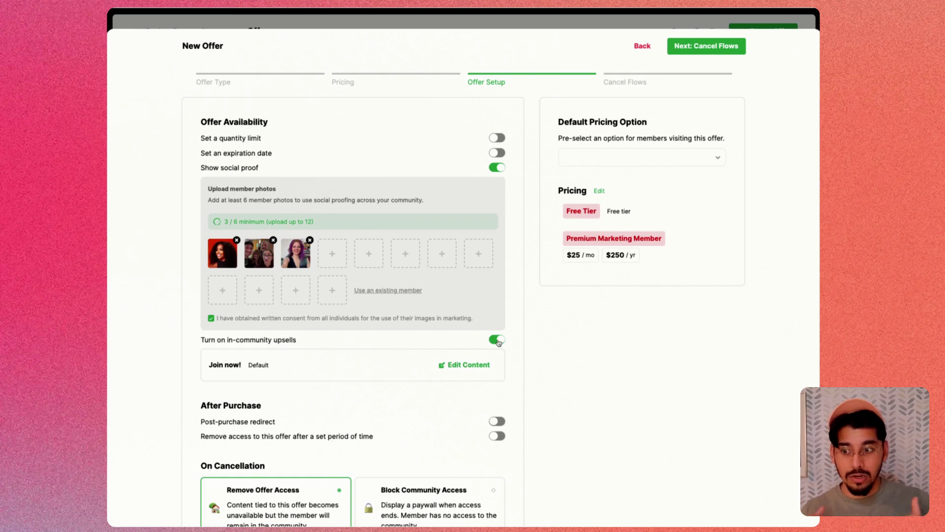
# - Write the Join now! upsell description: 'Join the premium membership to get access to a course, channel, and exclusive document section.'
pyautogui.click(468, 369)
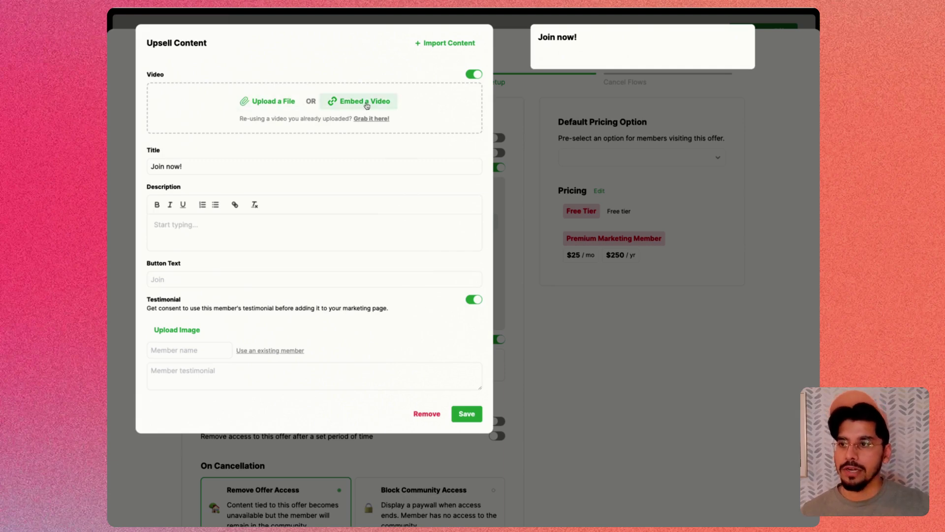
pyautogui.click(194, 224)
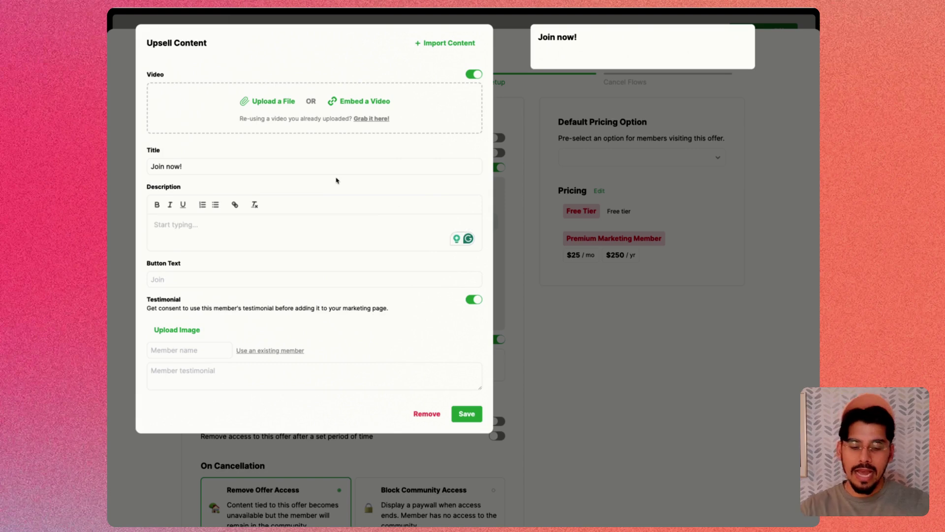
pyautogui.write('Jo')
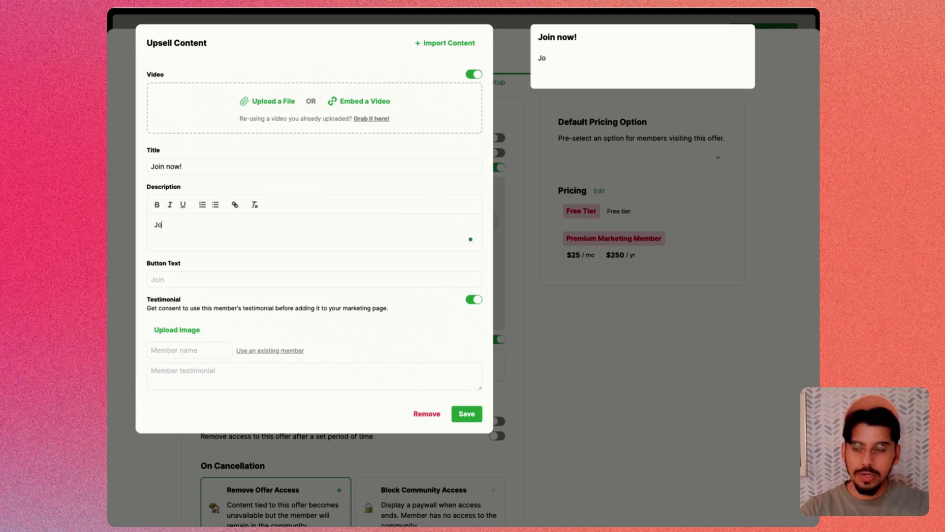
pyautogui.write('in the premium mme')
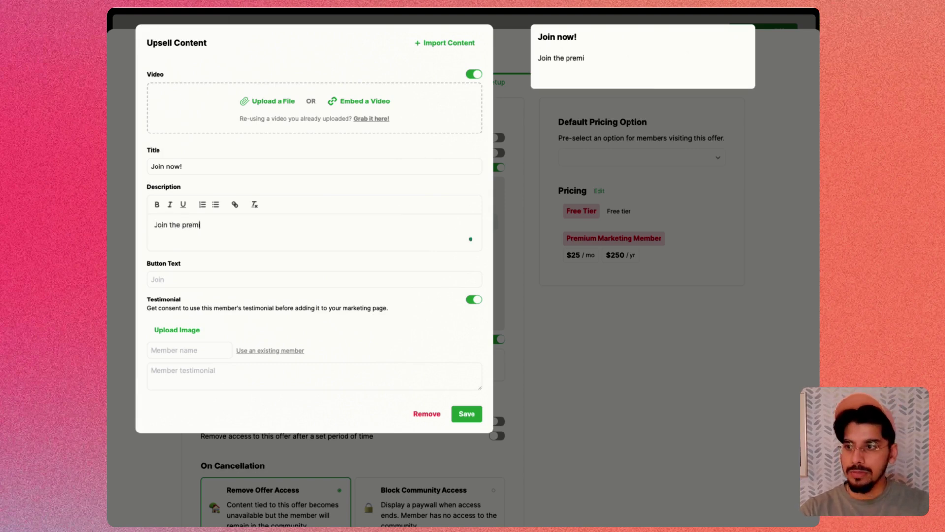
pyautogui.press('BackSpace')
pyautogui.write('emeb')
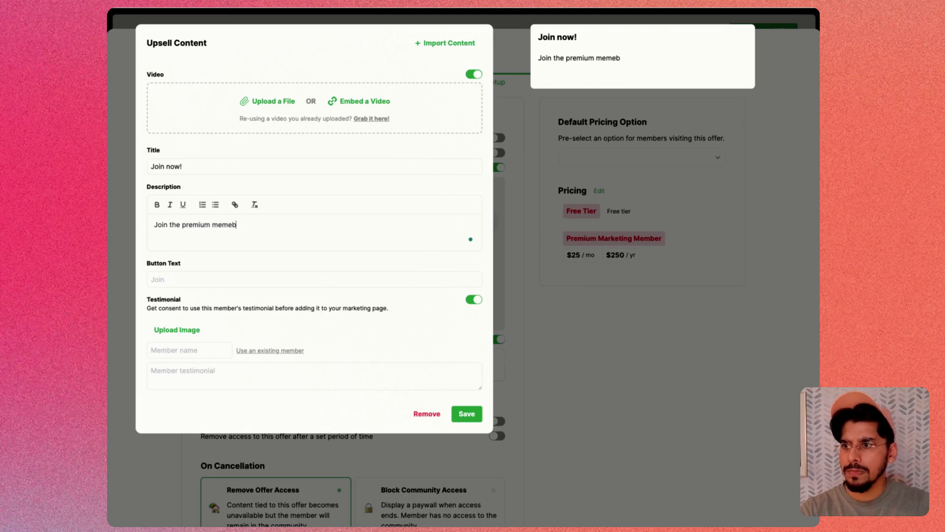
pyautogui.press('BackSpace')
pyautogui.press('BackSpace')
pyautogui.write('bership to ge')
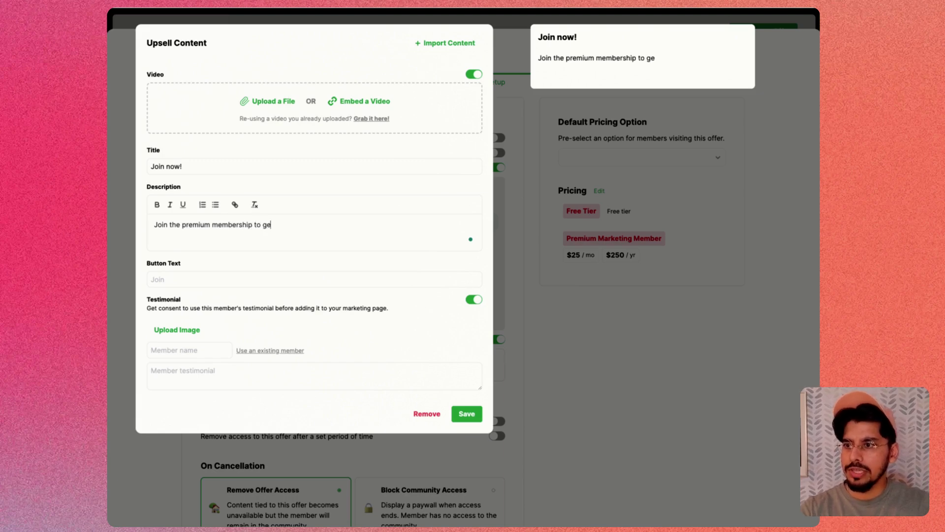
pyautogui.write('t access to a cou')
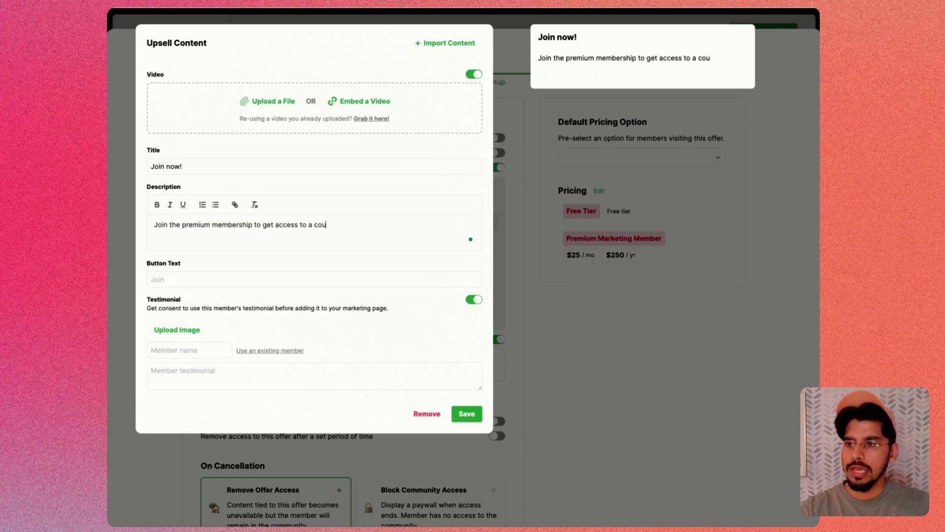
pyautogui.write('rse, chann')
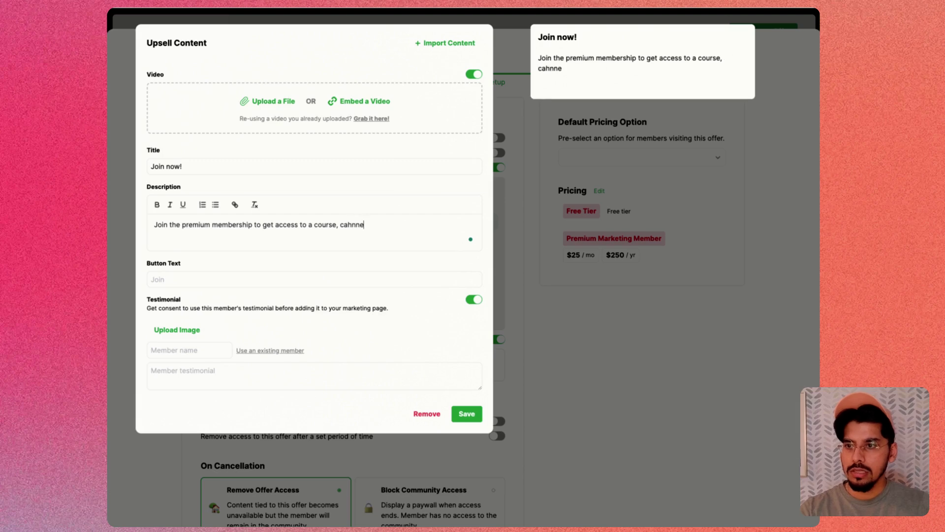
pyautogui.press('BackSpace')
pyautogui.press('BackSpace')
pyautogui.press('BackSpace')
pyautogui.write('annel, a')
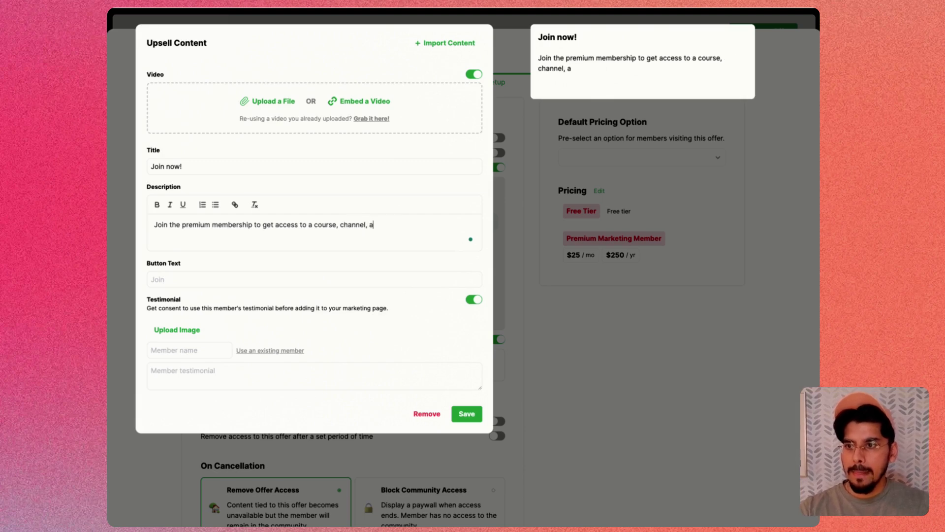
pyautogui.write('nd excl')
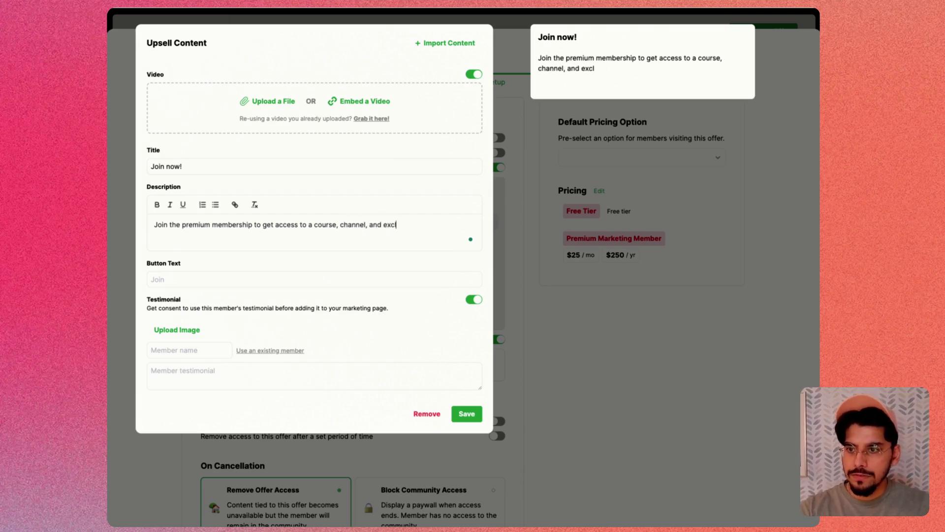
pyautogui.write('usive document se')
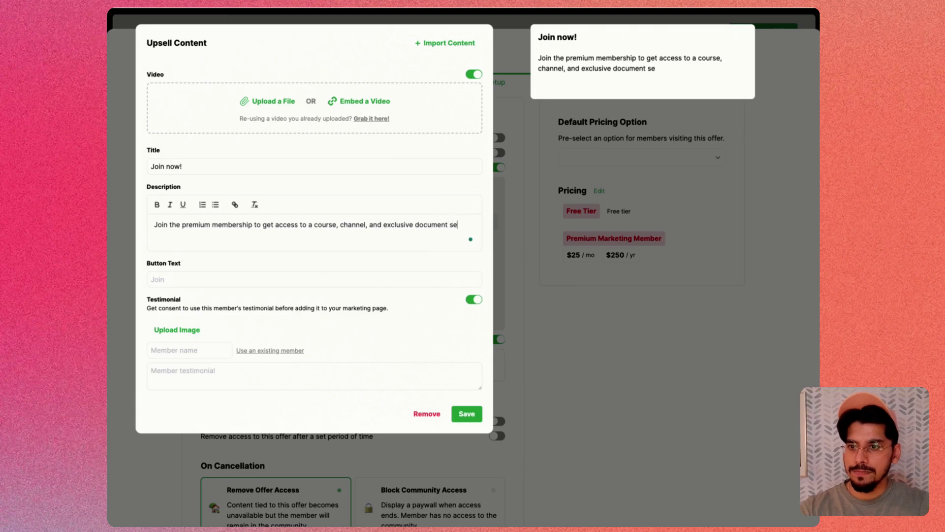
pyautogui.write('ction.')
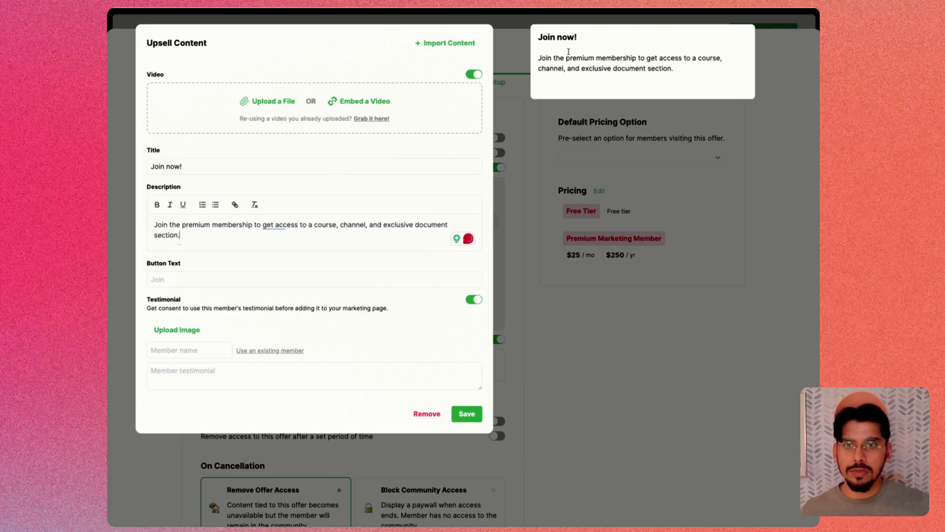
# - Add a member's testimonial 'This is the best membership I've ever purchased!' and set the button text to 'Upgrade Now'
pyautogui.click(256, 353)
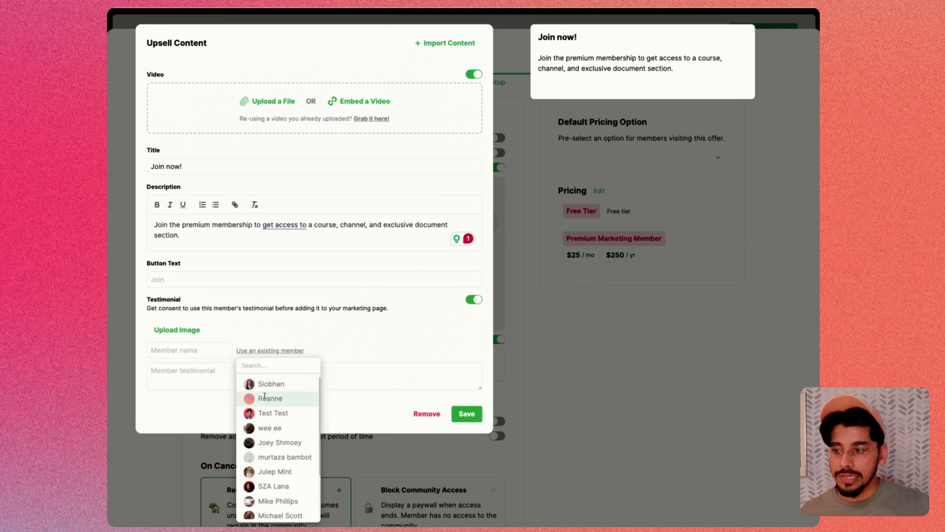
pyautogui.click(261, 388)
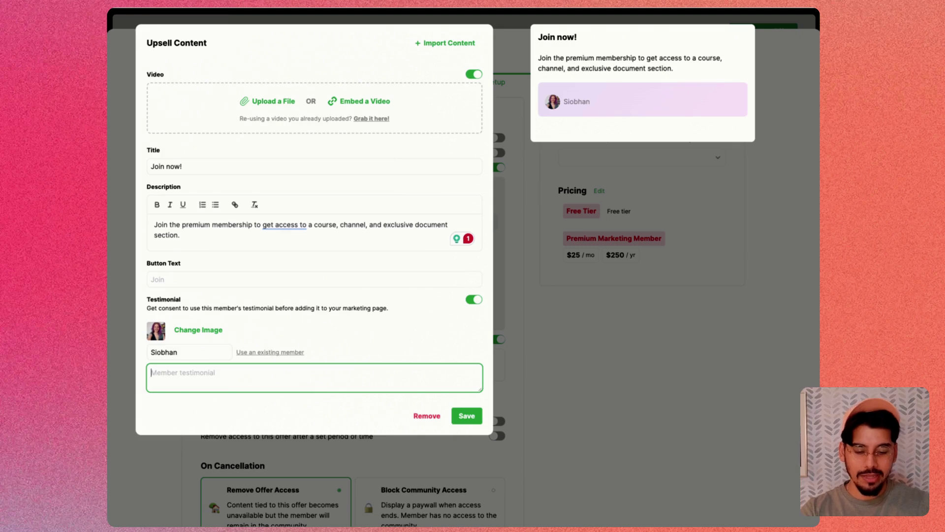
pyautogui.write('Thi')
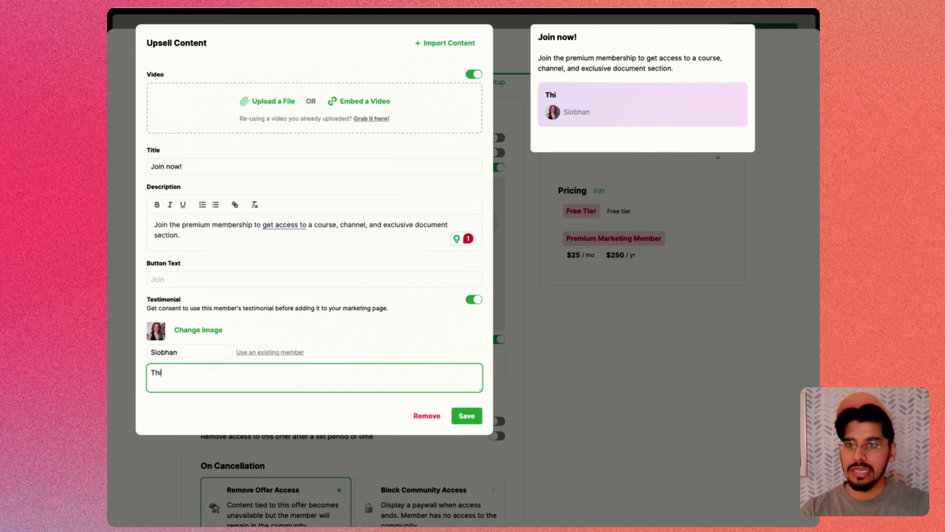
pyautogui.write('s is the best mem')
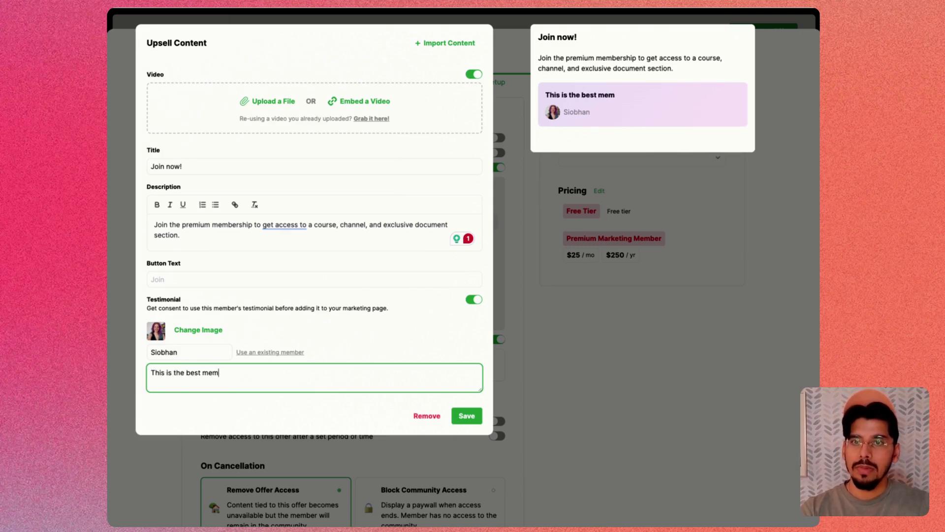
pyautogui.write("bership I've eve")
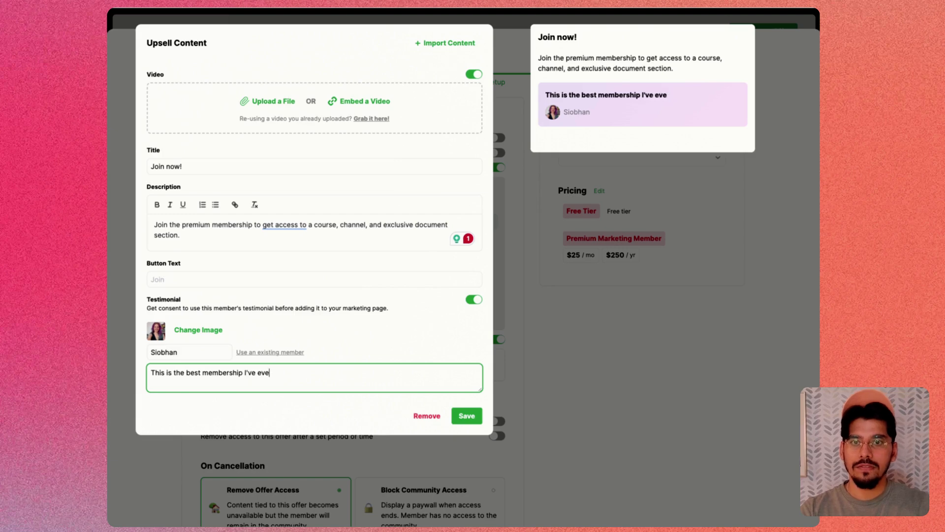
pyautogui.write('r purchases')
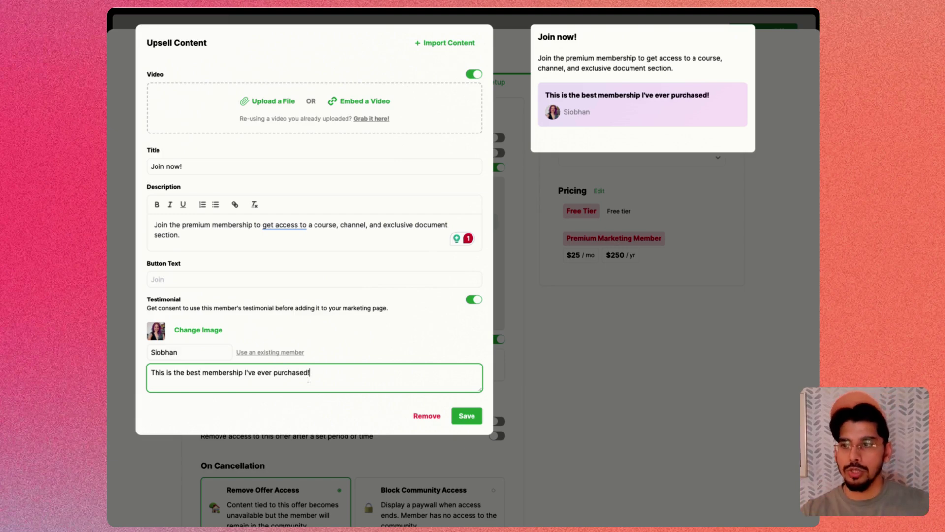
pyautogui.click(219, 274)
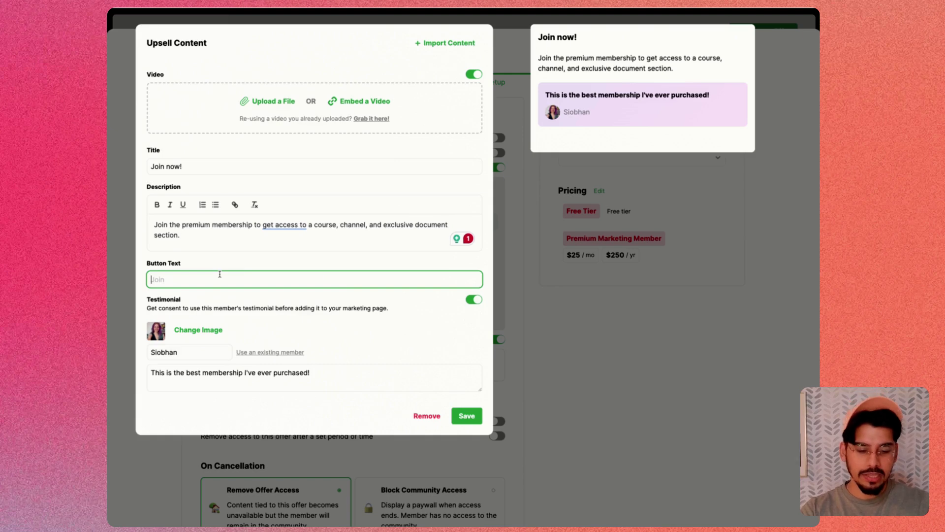
pyautogui.write('Upgrad')
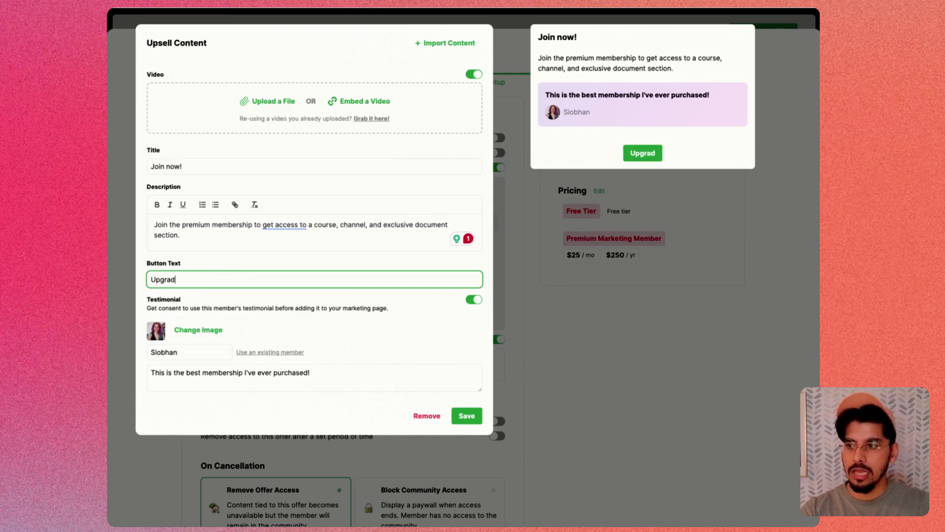
pyautogui.write('e Now')
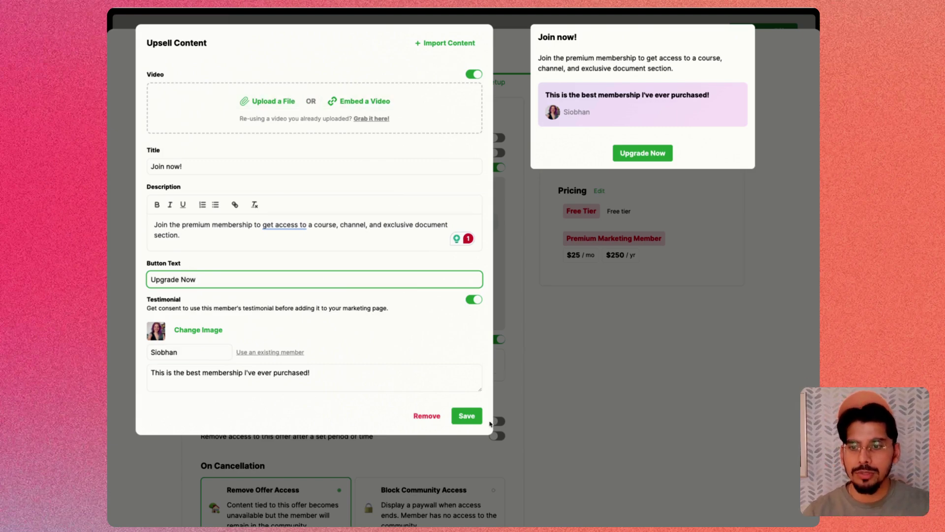
# - Save the upsell content and pre-select $25 / mo as the default pricing option
pyautogui.click(468, 416)
pyautogui.scroll(-3, 472, 423)
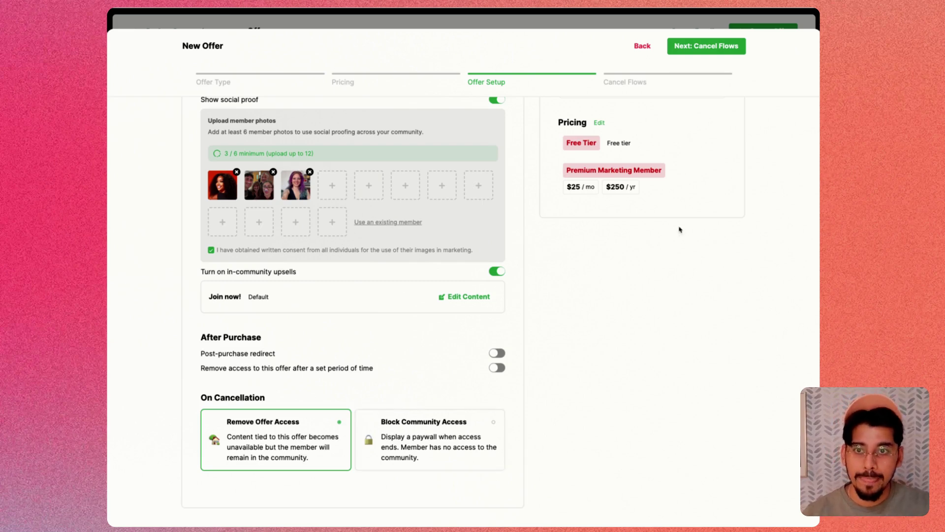
pyautogui.scroll(3, 679, 135)
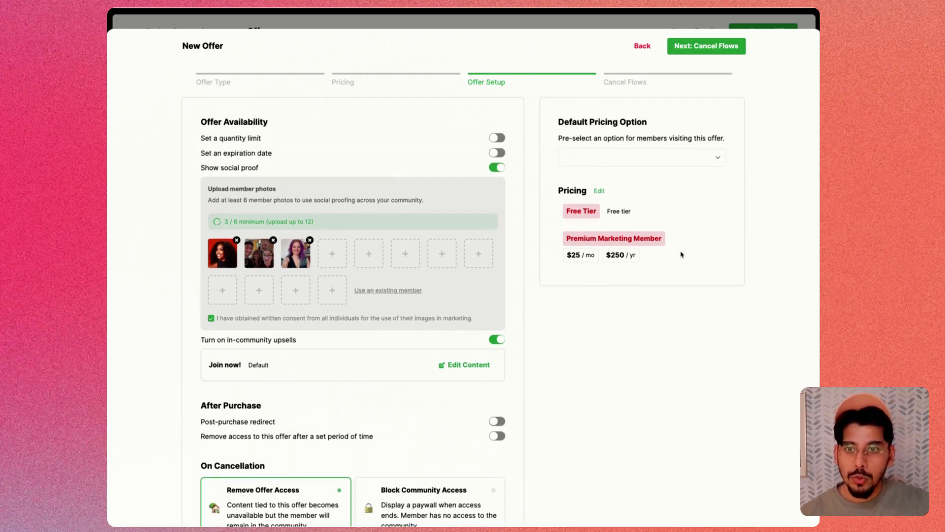
pyautogui.click(650, 157)
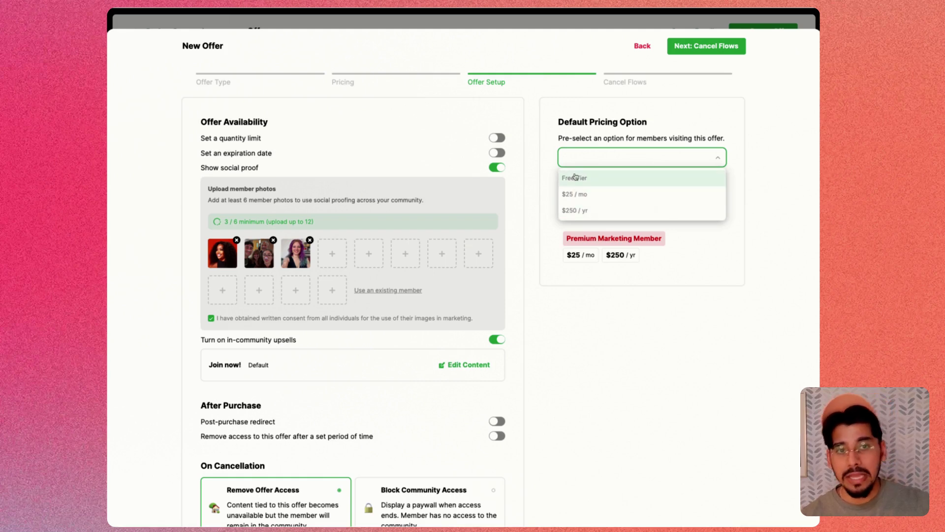
pyautogui.click(604, 194)
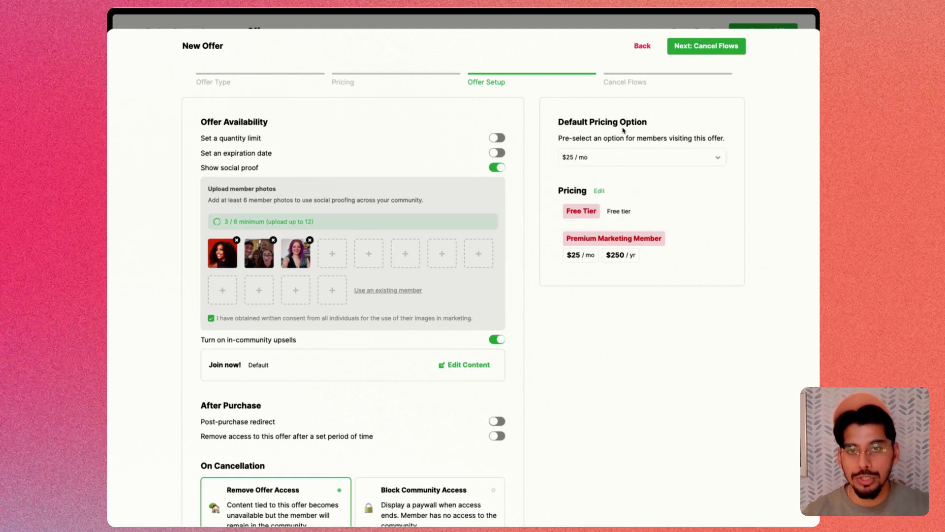
# - Review the Cancellation Survey on the Cancel Flows step, then finish and save the Basic Freemium Membership offer
pyautogui.click(720, 50)
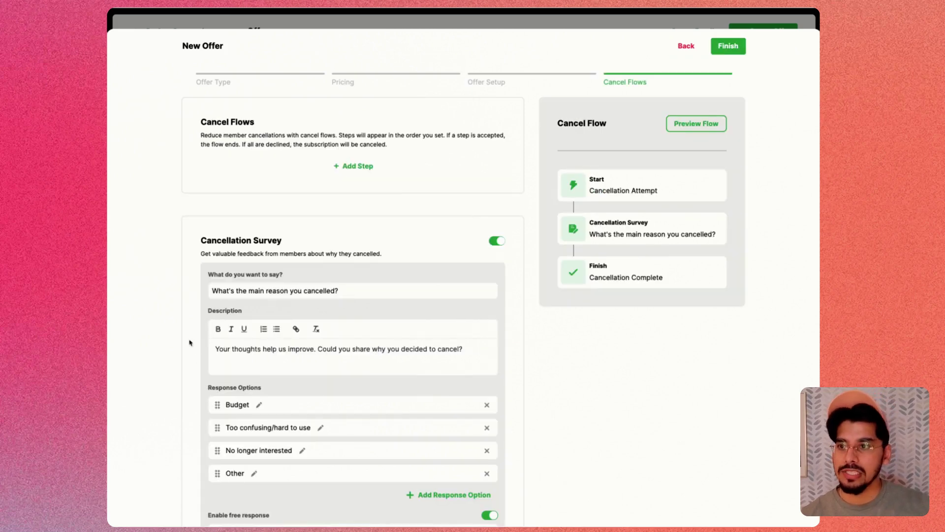
pyautogui.click(214, 297)
pyautogui.scroll(-2, 214, 297)
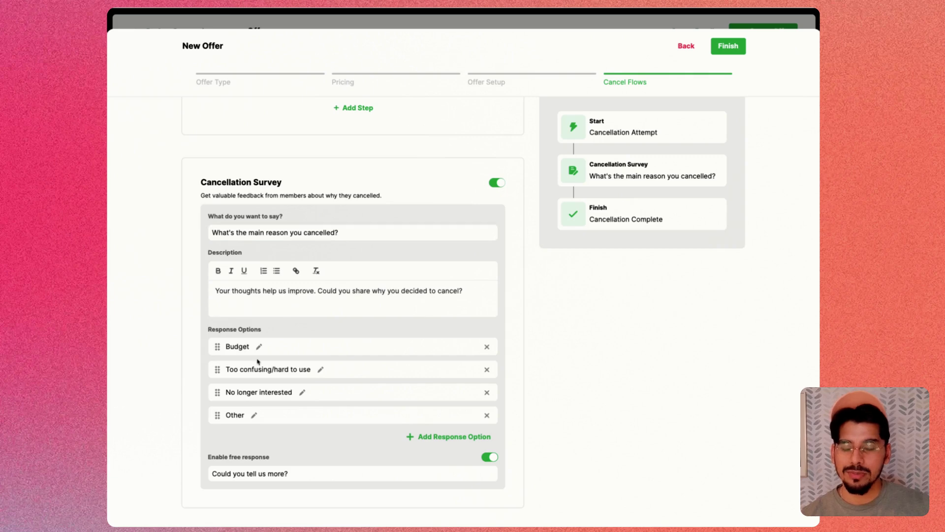
pyautogui.scroll(2, 559, 468)
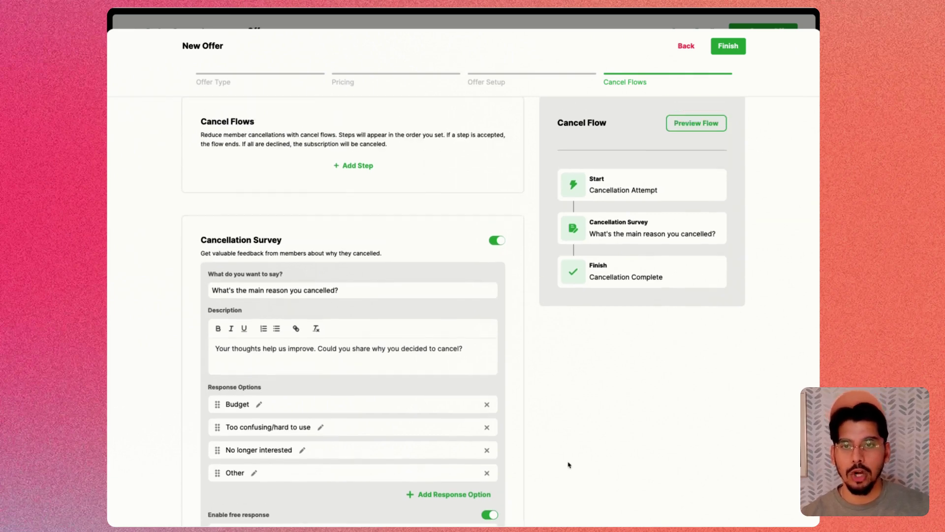
pyautogui.click(729, 46)
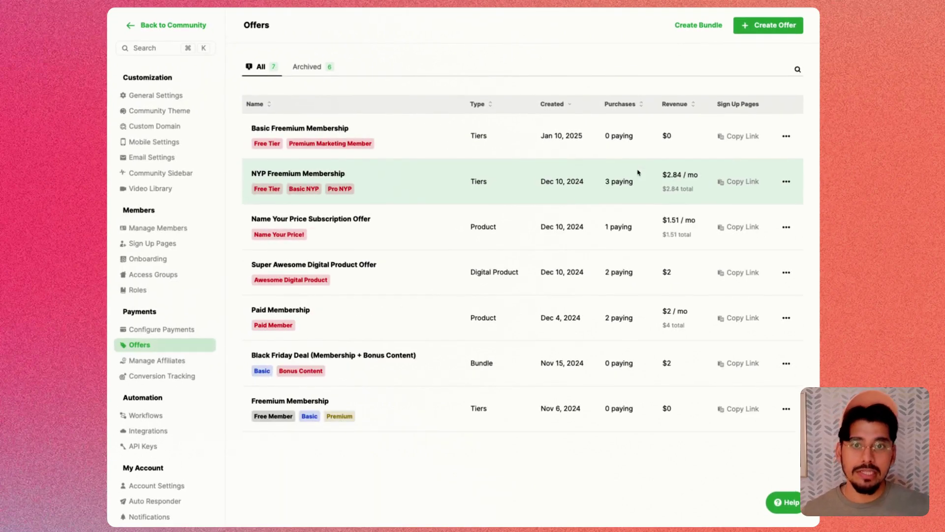
# - Create a new sign-up page for Basic Freemium Membership named 'Marketing Freemium Signup Link'
pyautogui.click(739, 135)
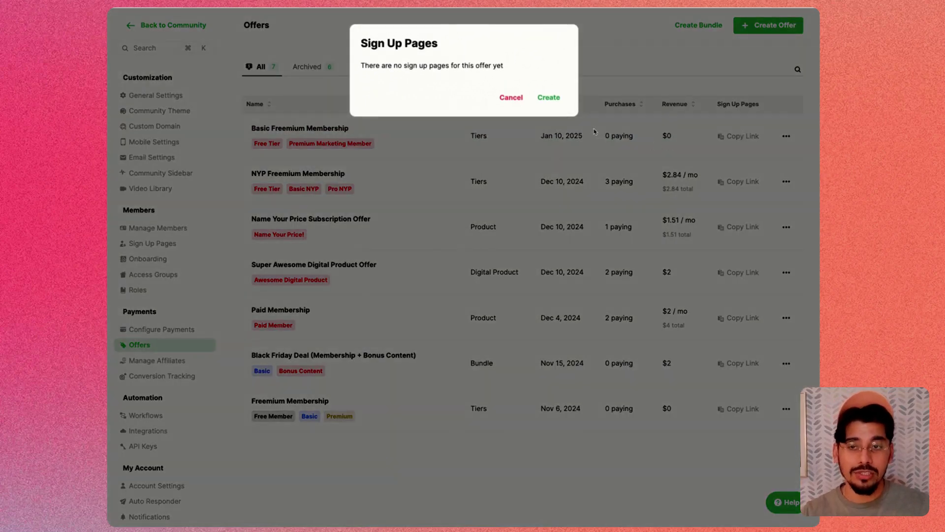
pyautogui.click(549, 98)
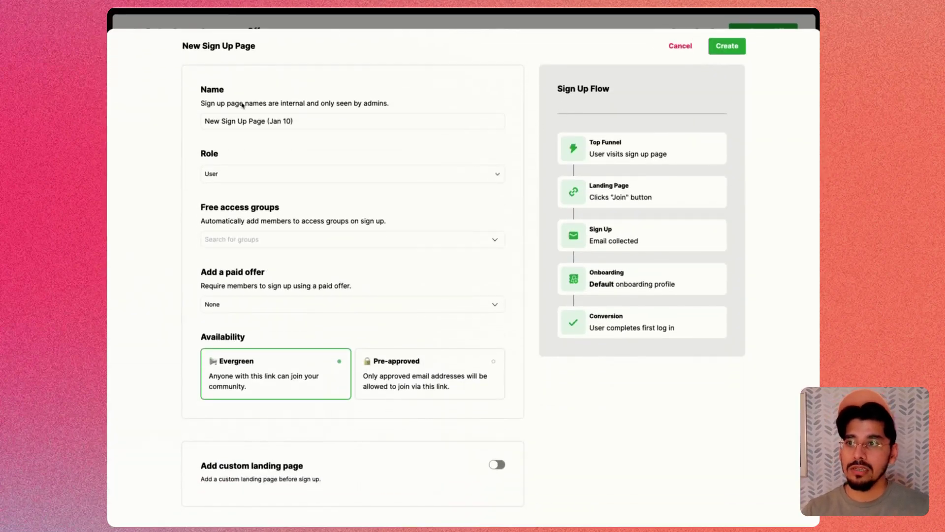
pyautogui.tripleClick(283, 118)
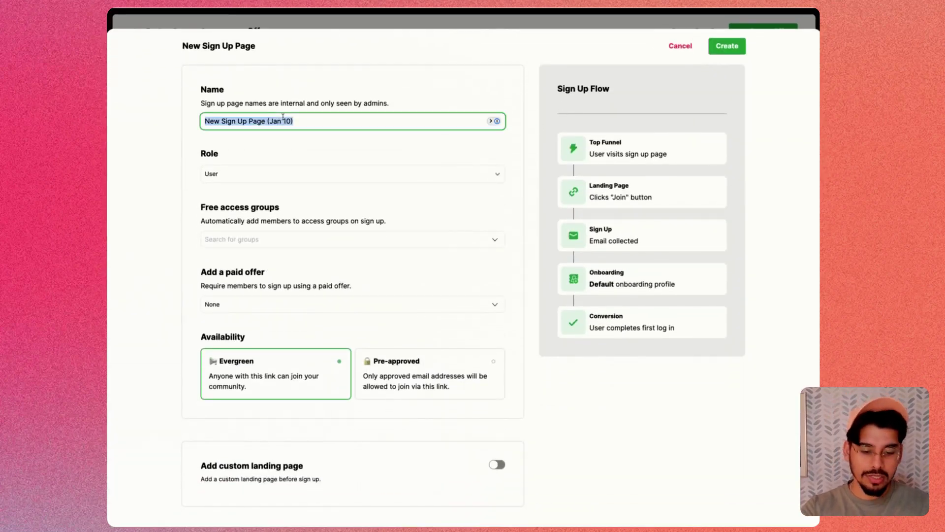
pyautogui.write('Mas')
pyautogui.write('rketing F')
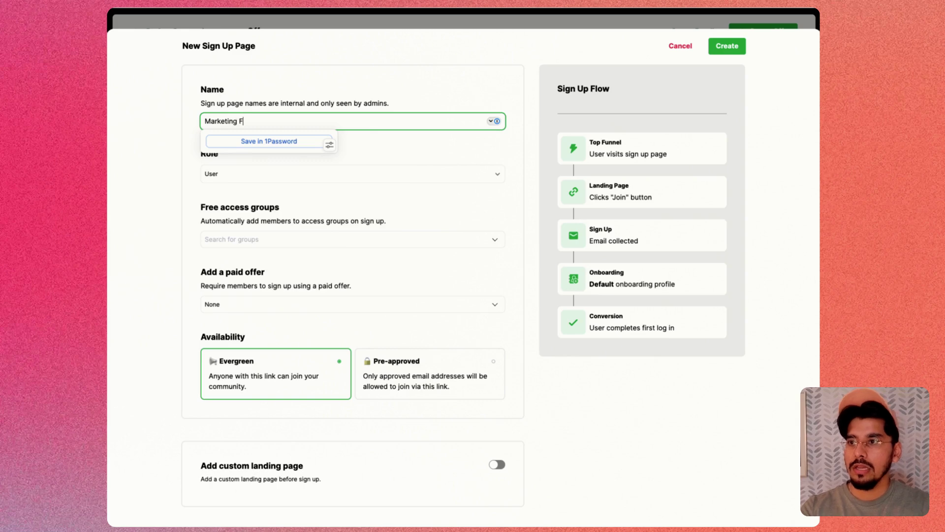
pyautogui.write('eremium ')
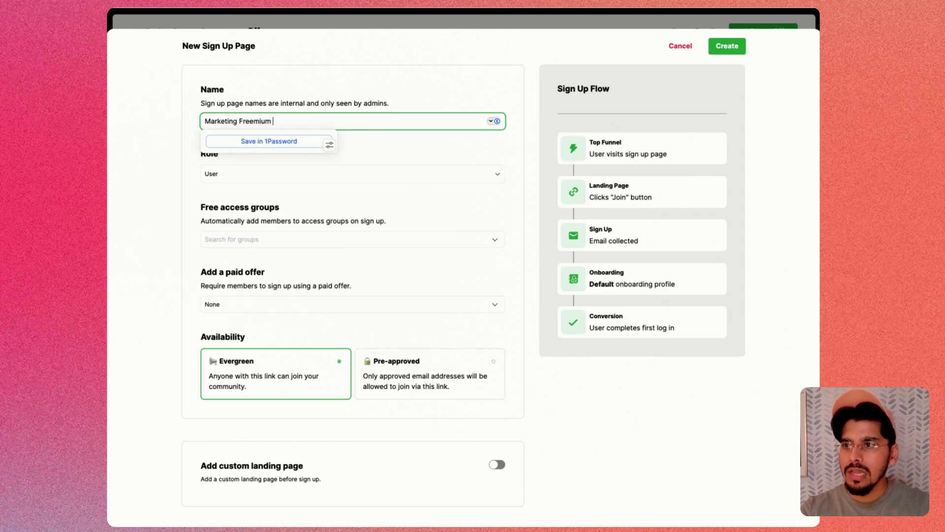
pyautogui.write('Signup Link')
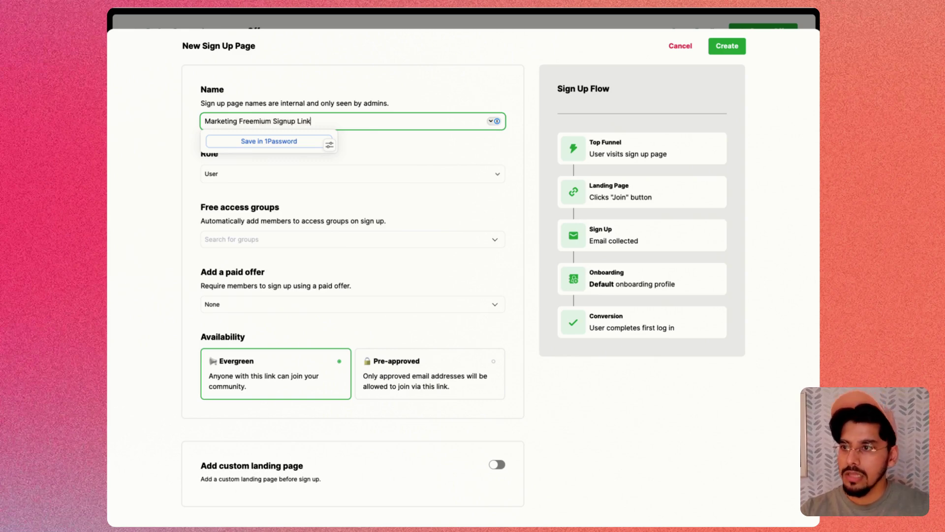
pyautogui.click(254, 216)
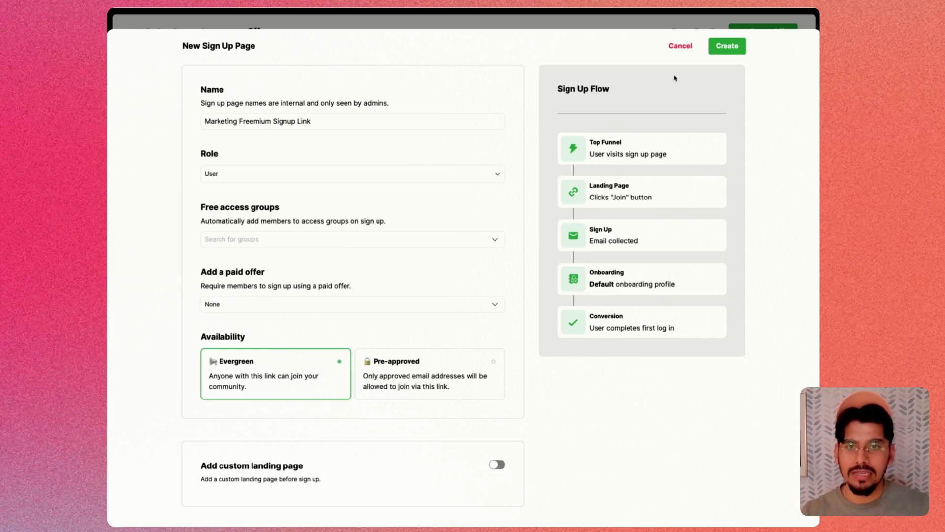
pyautogui.click(729, 47)
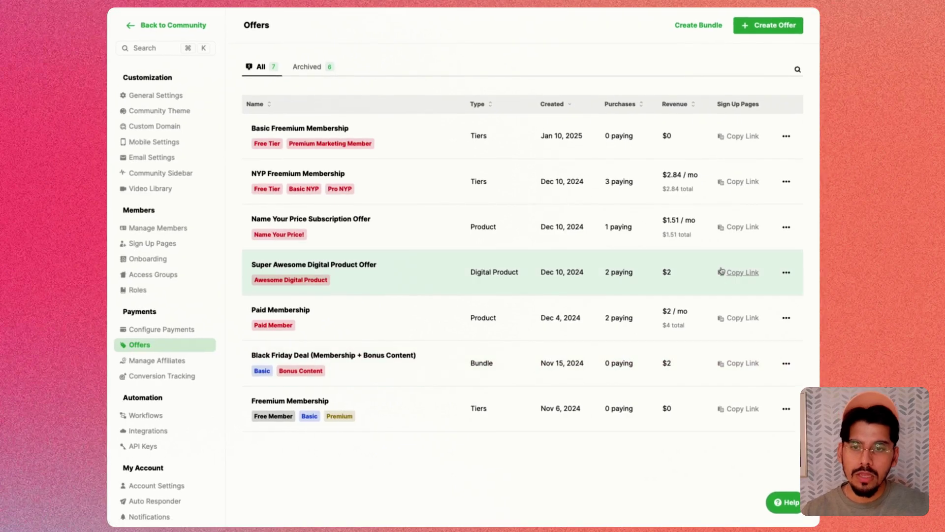
# - Copy the Basic Freemium Membership sign-up link and load it in a new browser tab
pyautogui.click(741, 138)
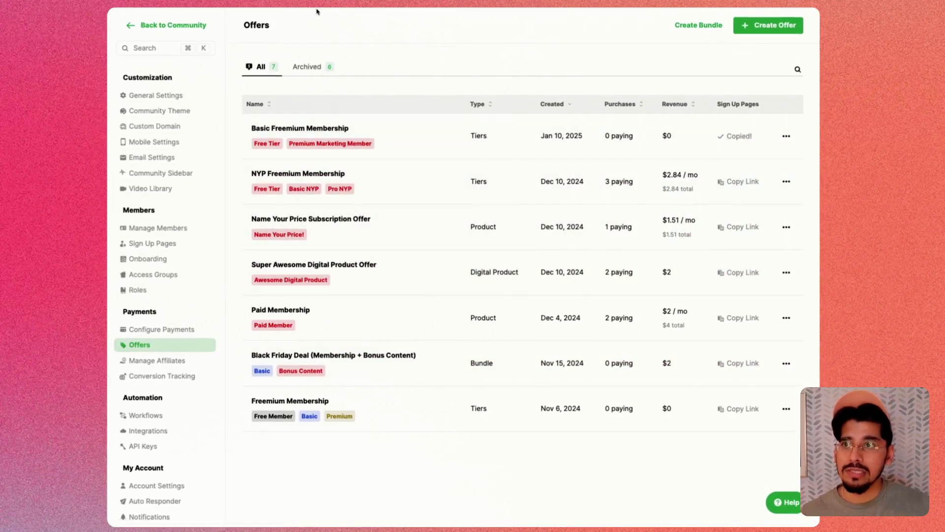
pyautogui.press('super+t')
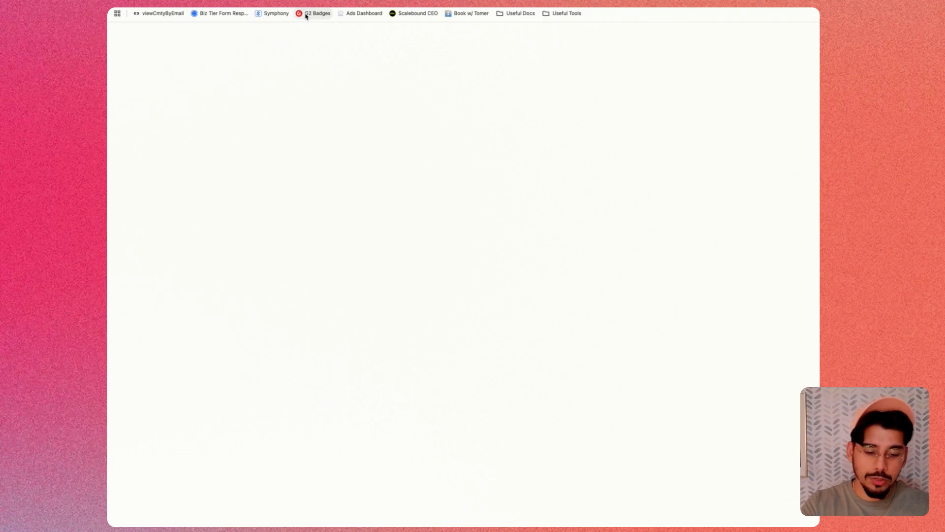
pyautogui.press('Return')
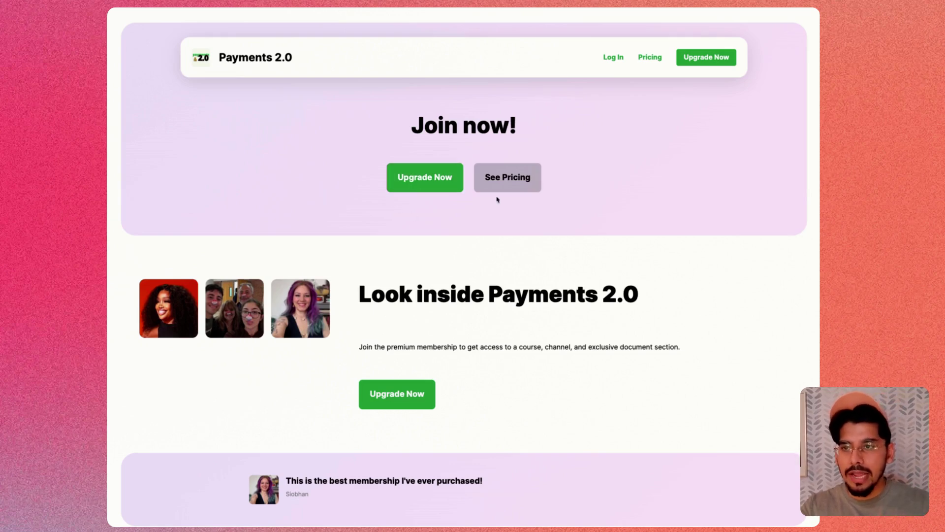
# - Browse the landing page and choose Upgrade Now for the $25/month Premium Marketing Member
pyautogui.scroll(-3, 502, 132)
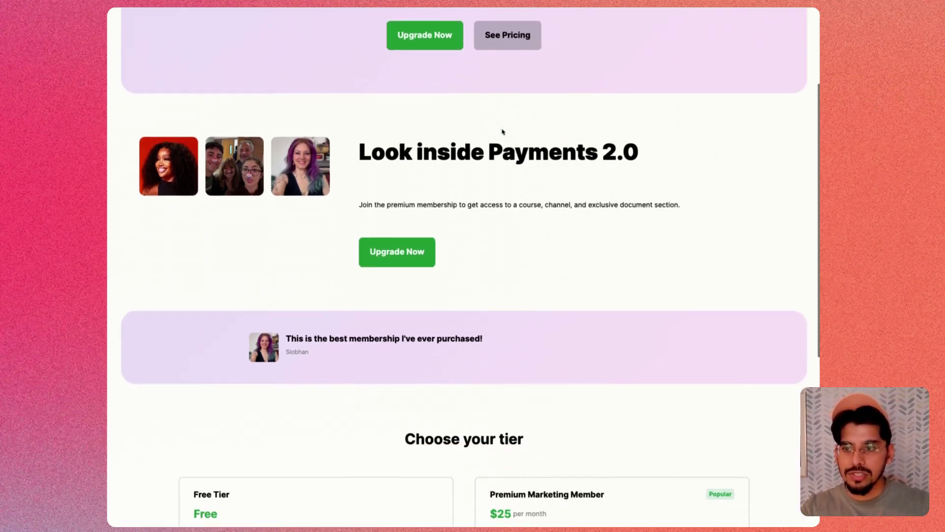
pyautogui.scroll(-3, 521, 179)
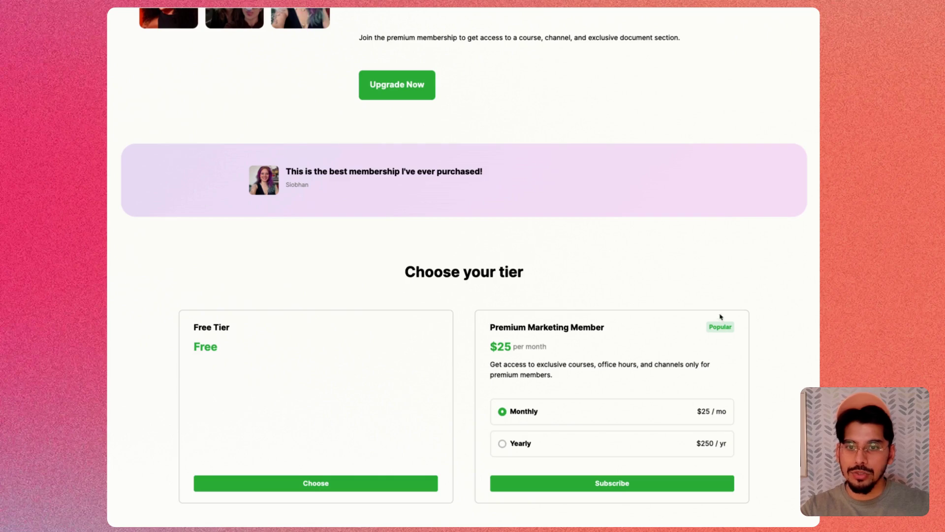
pyautogui.scroll(-2, 492, 344)
pyautogui.scroll(-2, 542, 305)
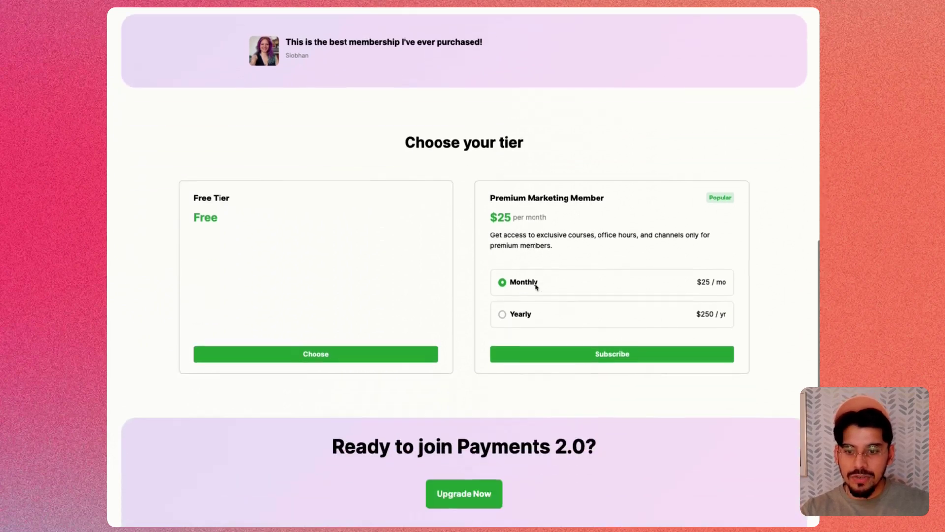
pyautogui.scroll(10, 562, 317)
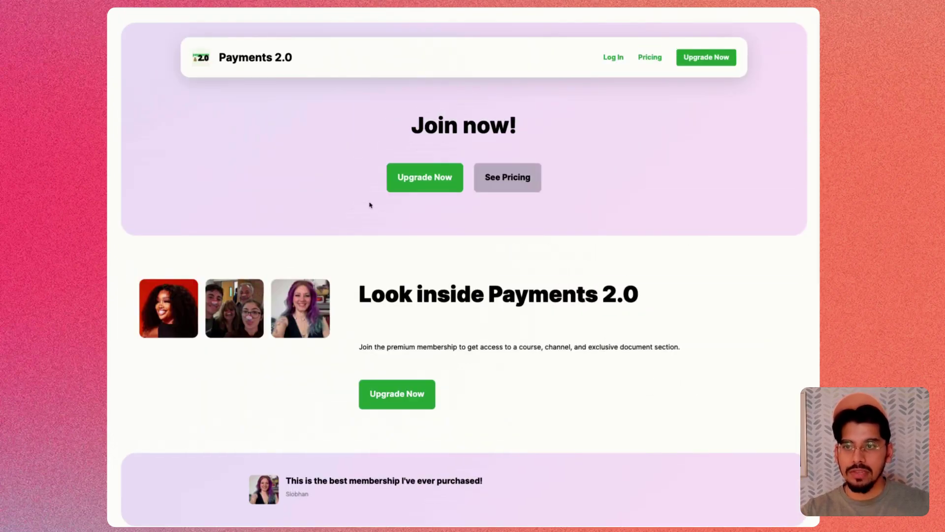
pyautogui.click(426, 175)
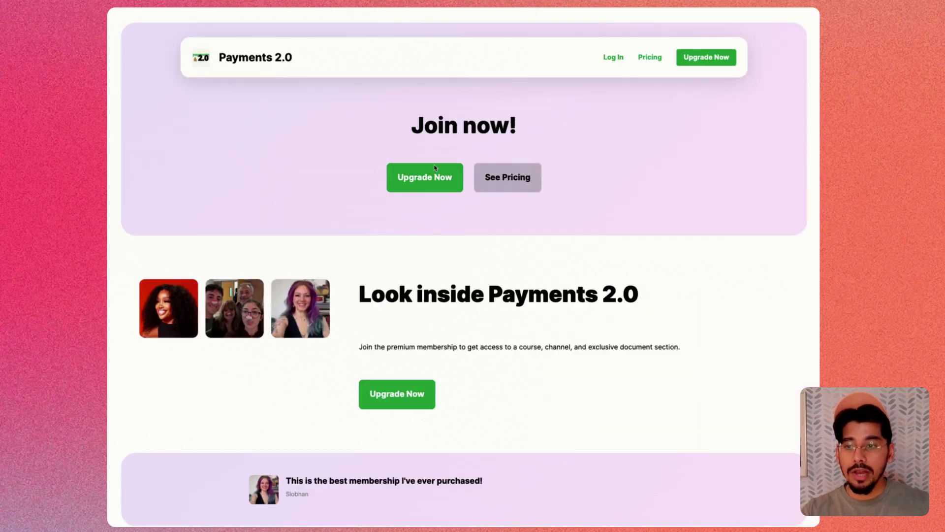
# - Return to the landing page tiers and choose the Free Tier
pyautogui.click(436, 170)
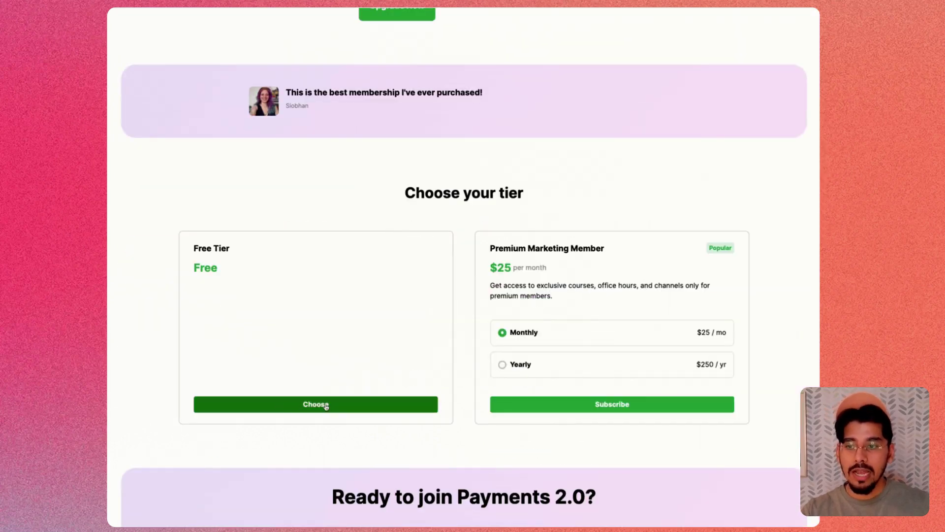
pyautogui.click(311, 408)
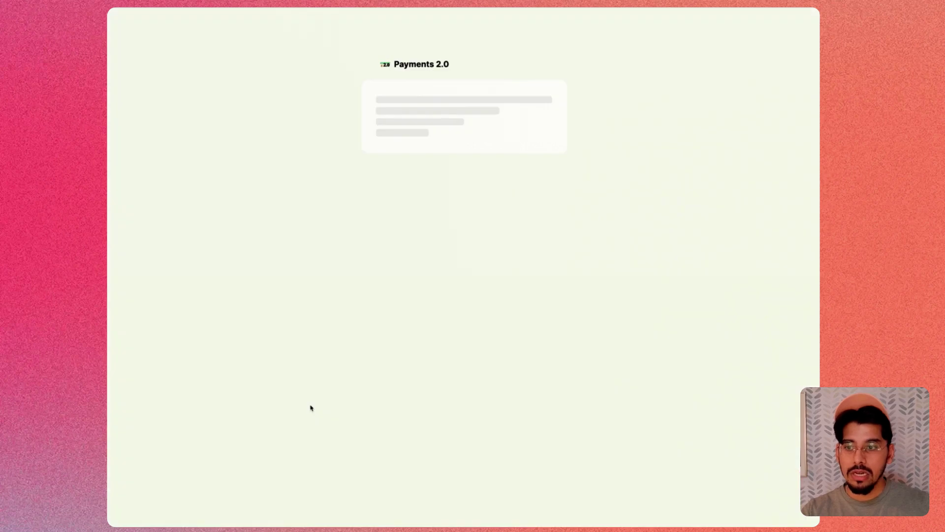